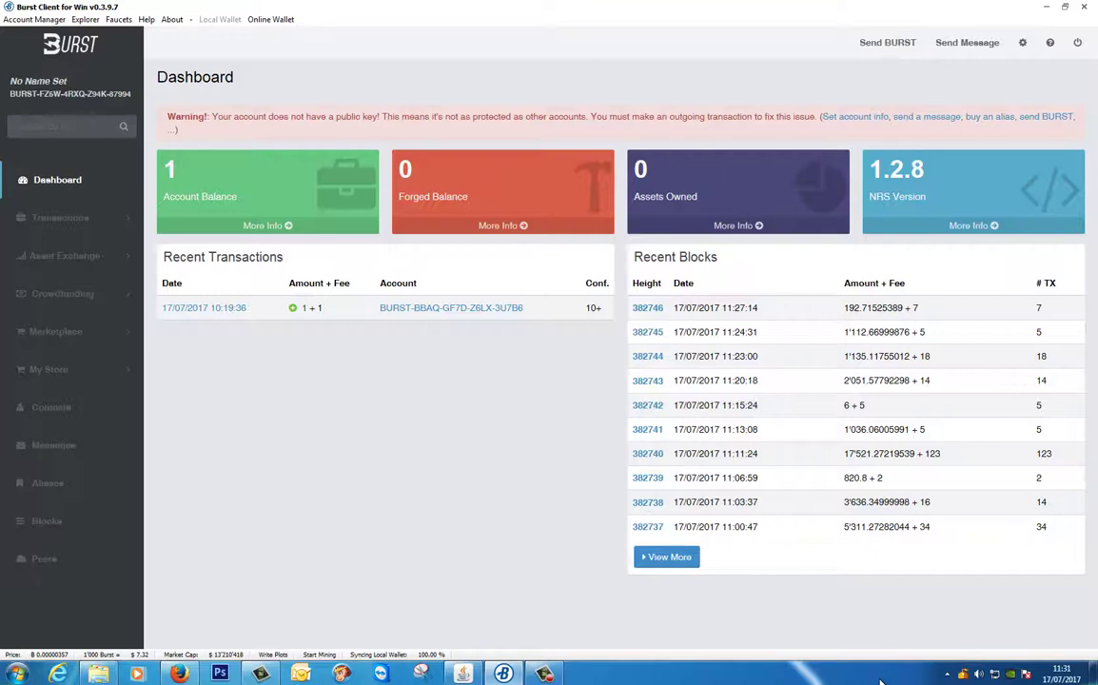
Close the Burst Client window, exit it from its tray icon, and close the BURST server console
click(1086, 8)
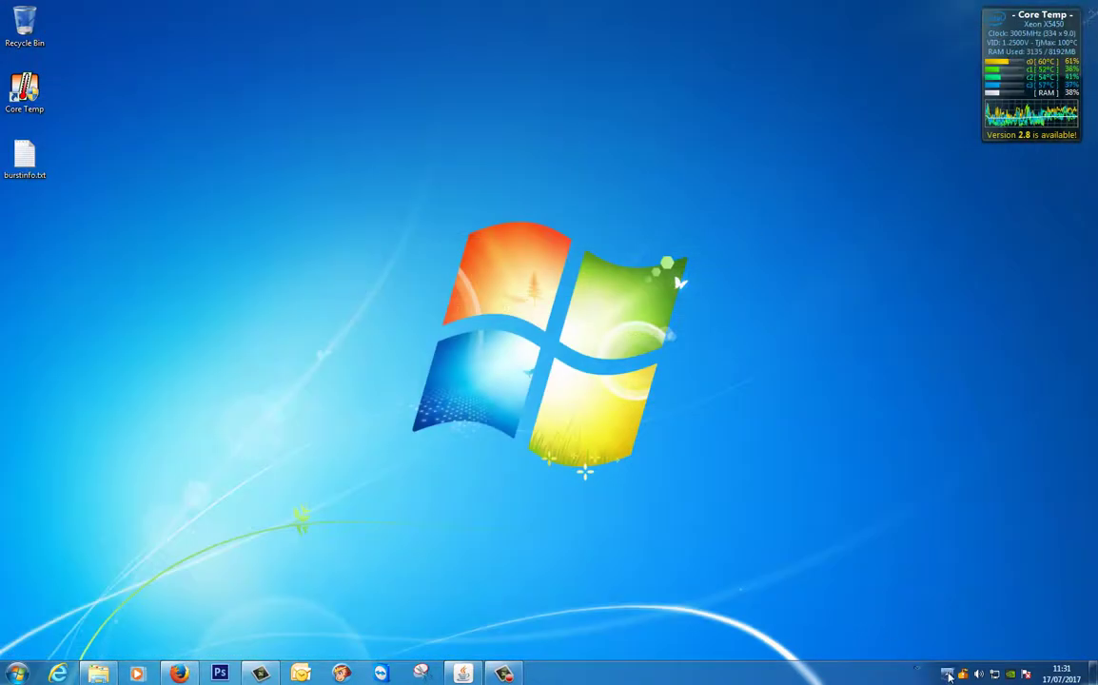
click(947, 674)
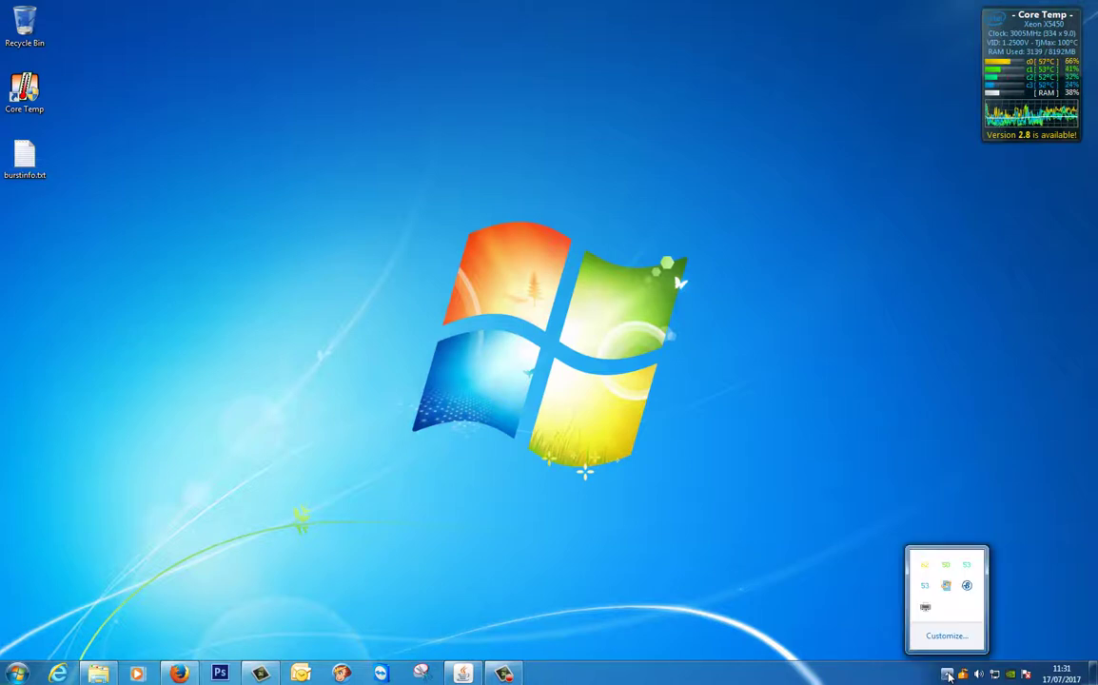
right_click(967, 587)
click(955, 540)
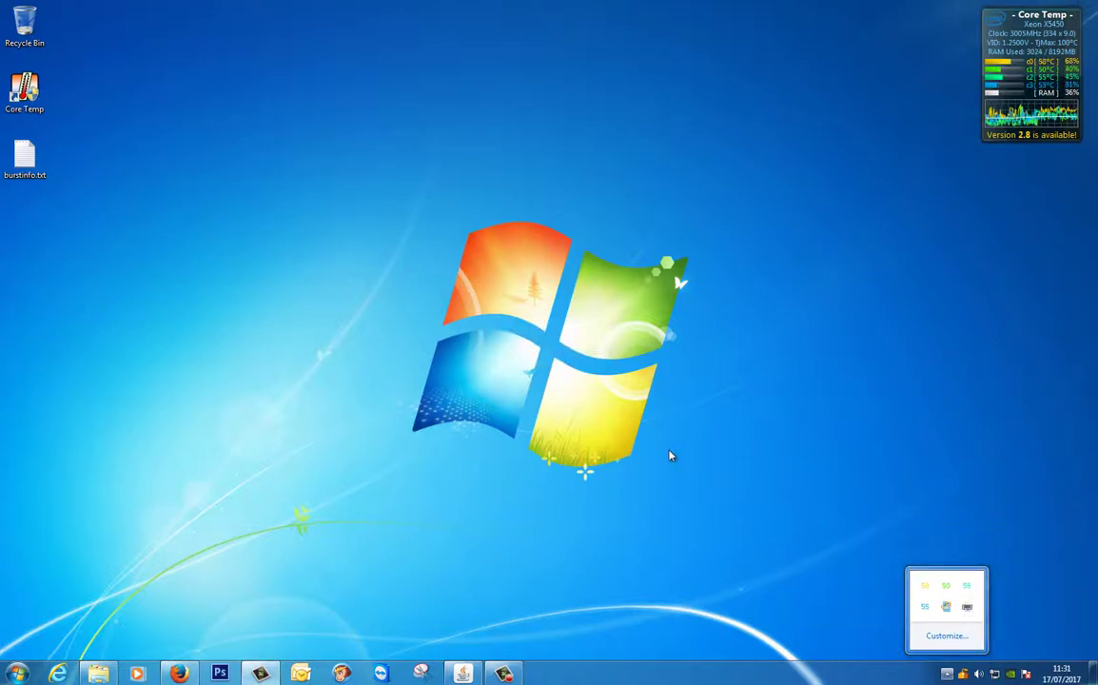
click(626, 482)
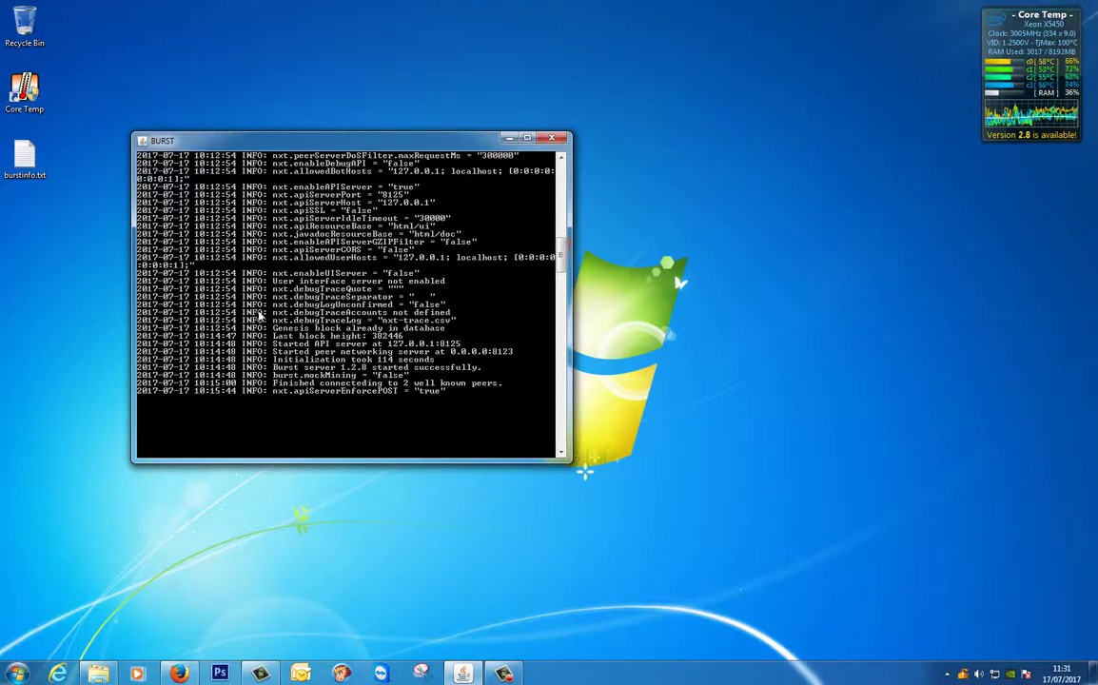
click(544, 140)
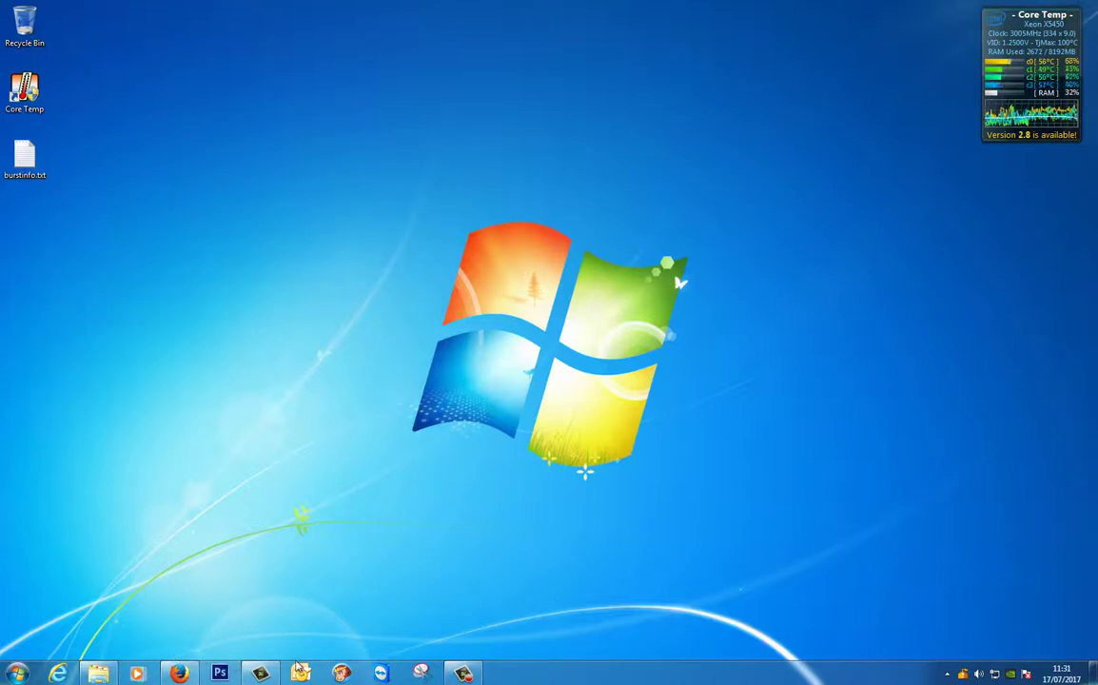
Browse to C:\burstwindowswallet-master\burstcoin-1.2.8 and send a run.bat shortcut to the desktop
click(103, 673)
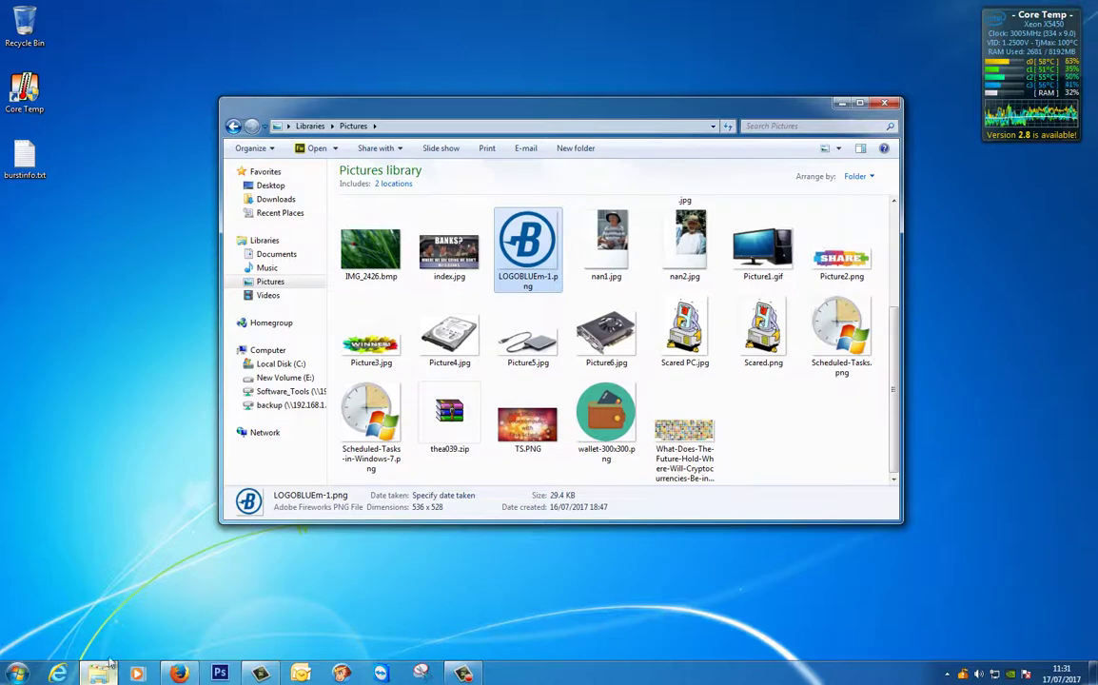
click(274, 366)
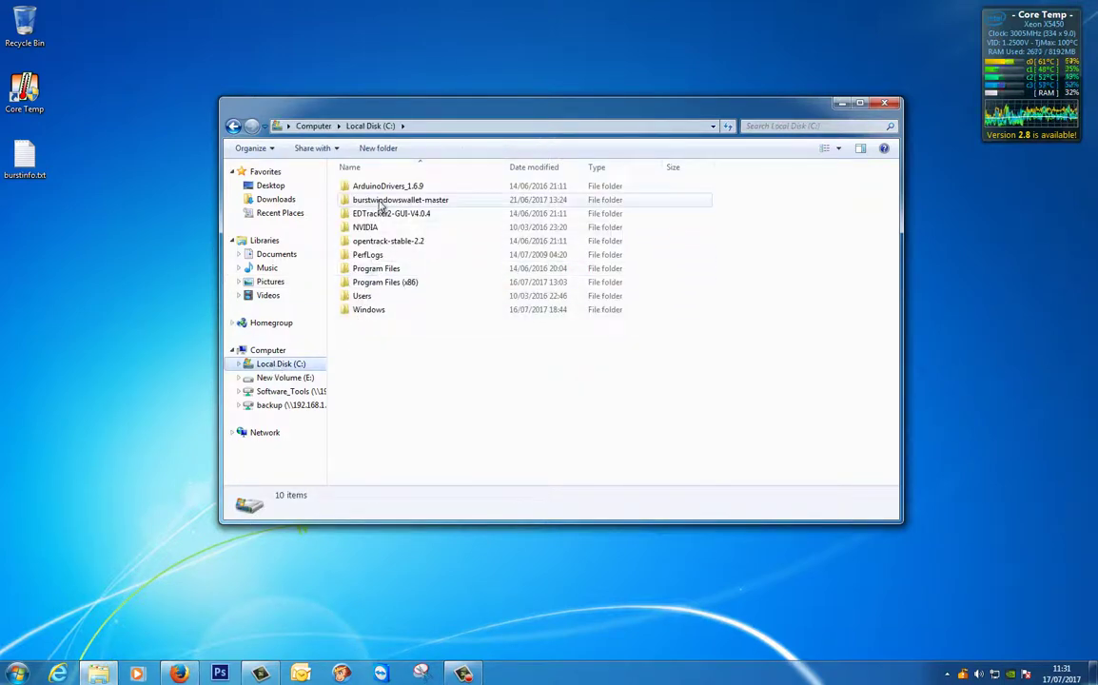
mouse_move(381, 207)
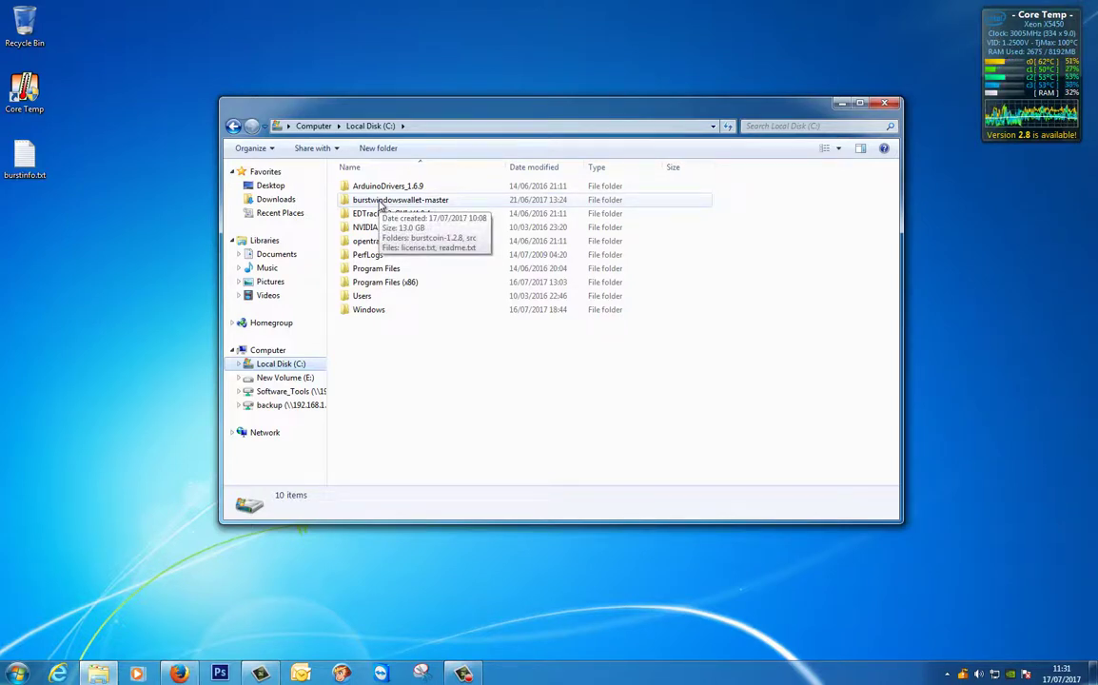
double_click(380, 202)
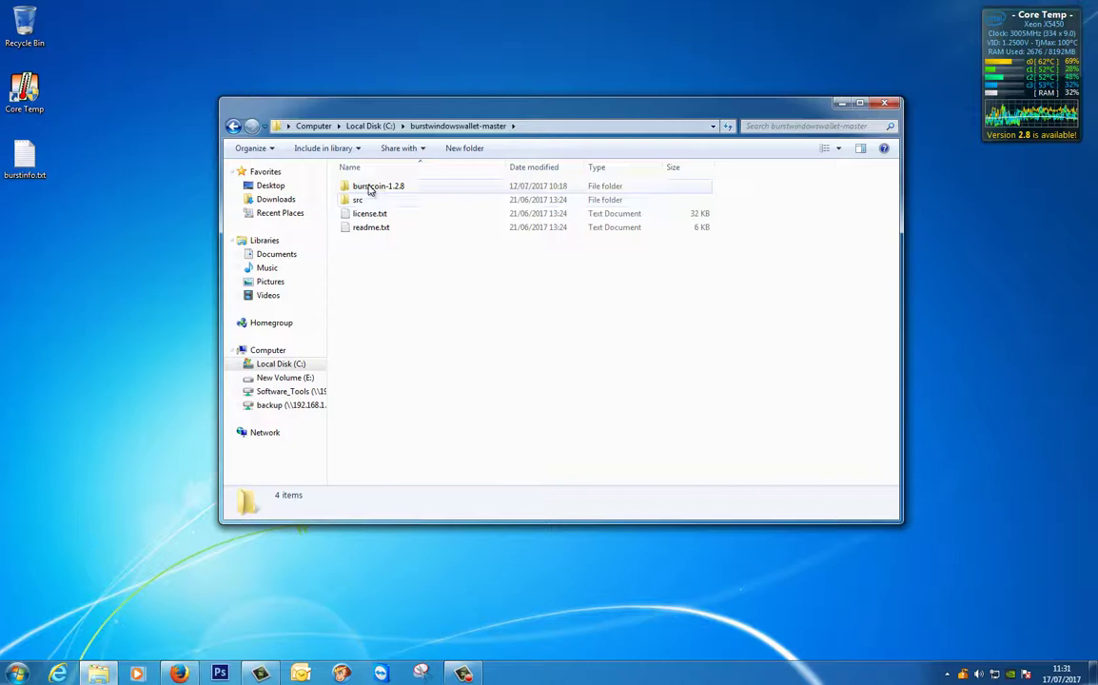
double_click(371, 188)
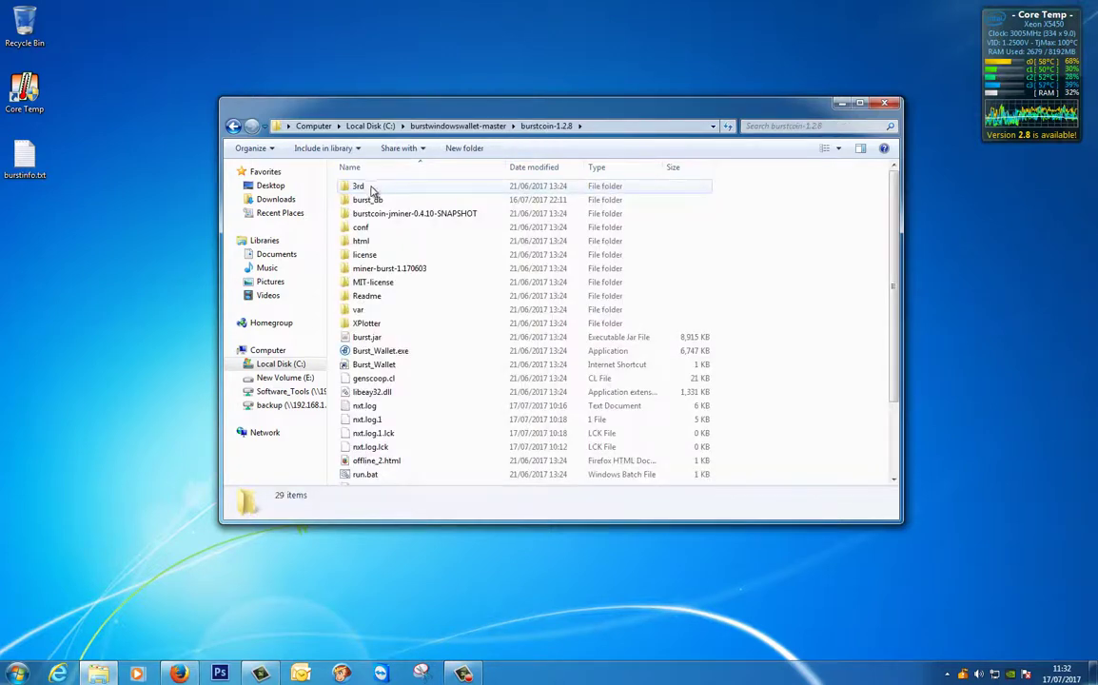
right_click(374, 476)
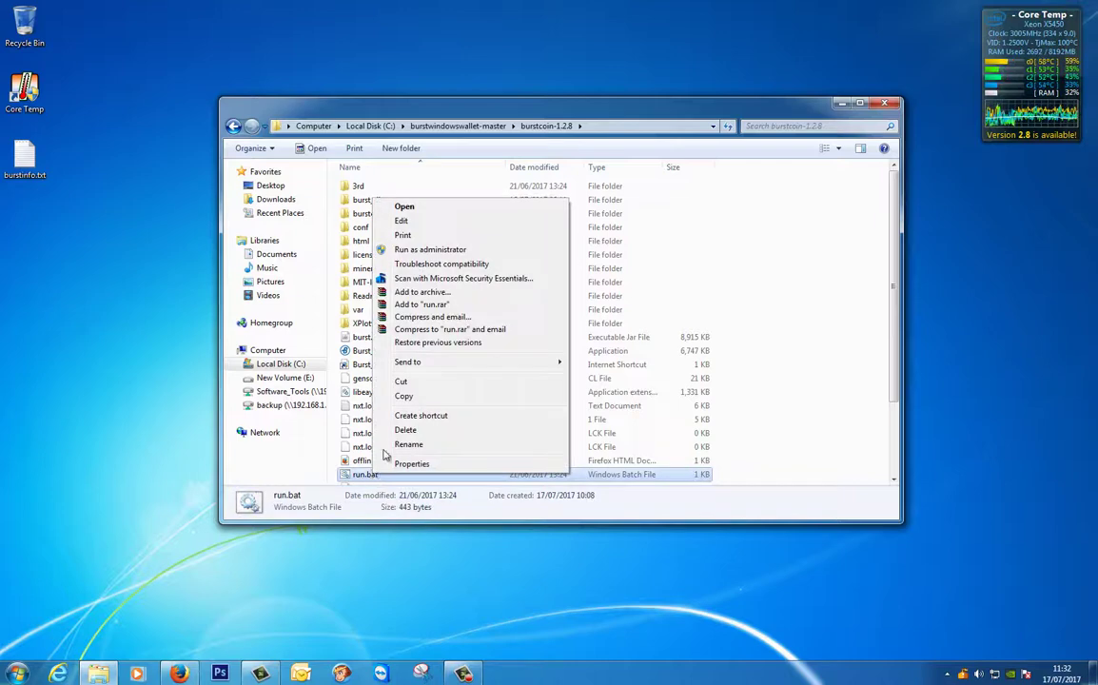
mouse_move(420, 367)
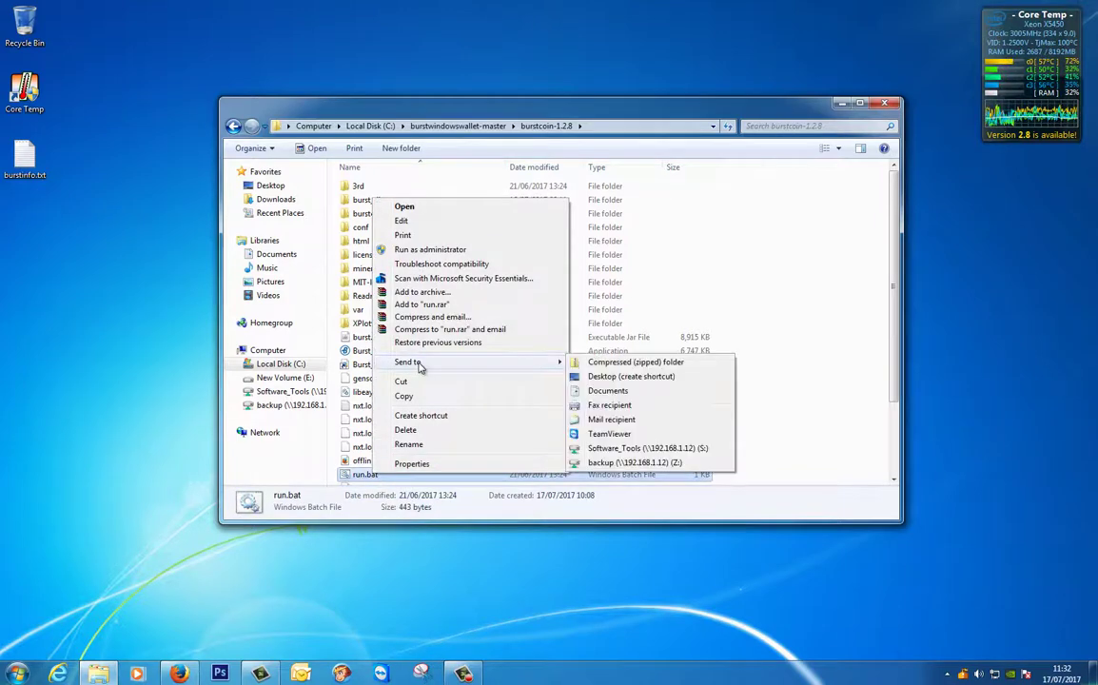
click(624, 375)
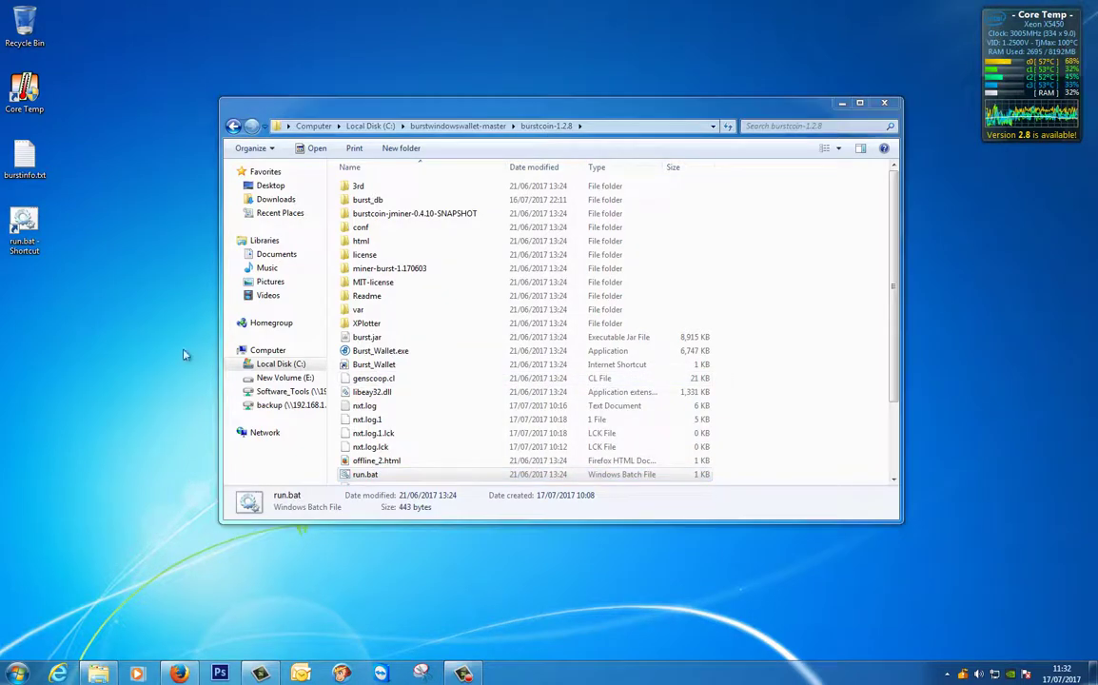
Send a Burst_Wallet.exe shortcut to the desktop and close Explorer
click(393, 354)
right_click(393, 354)
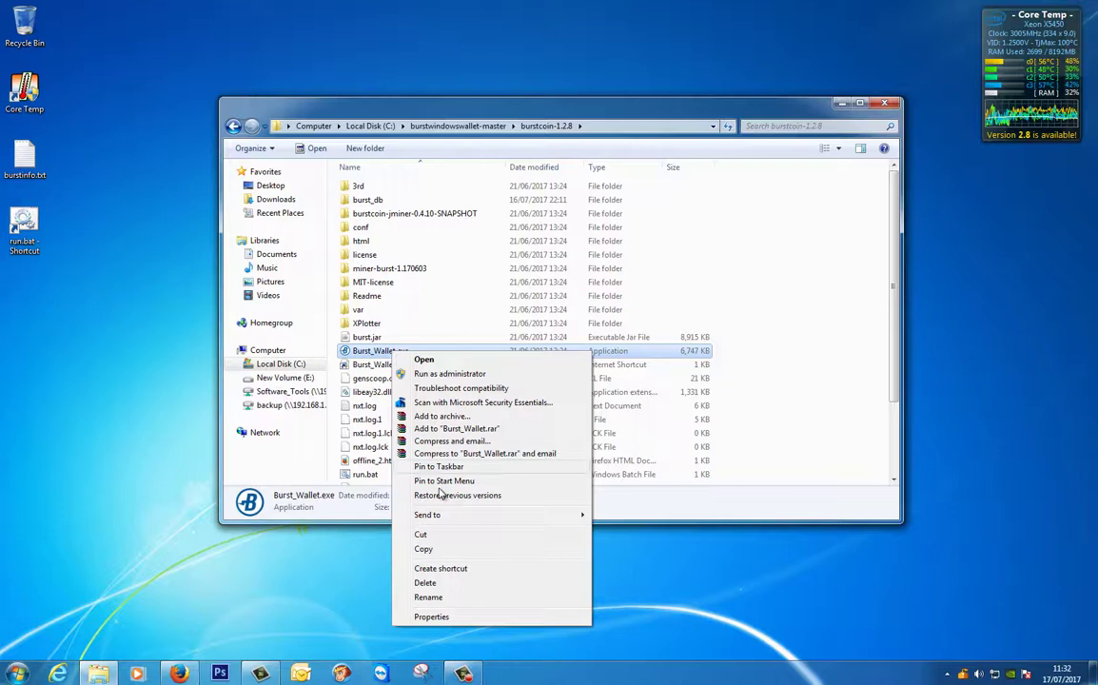
mouse_move(449, 520)
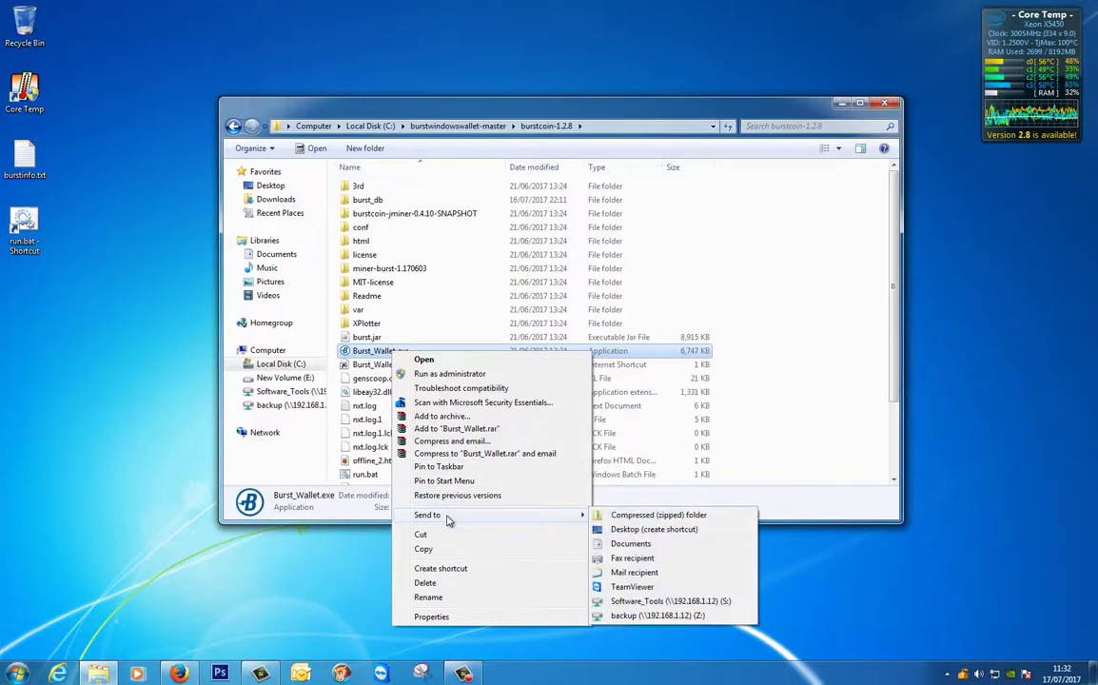
click(647, 529)
click(149, 348)
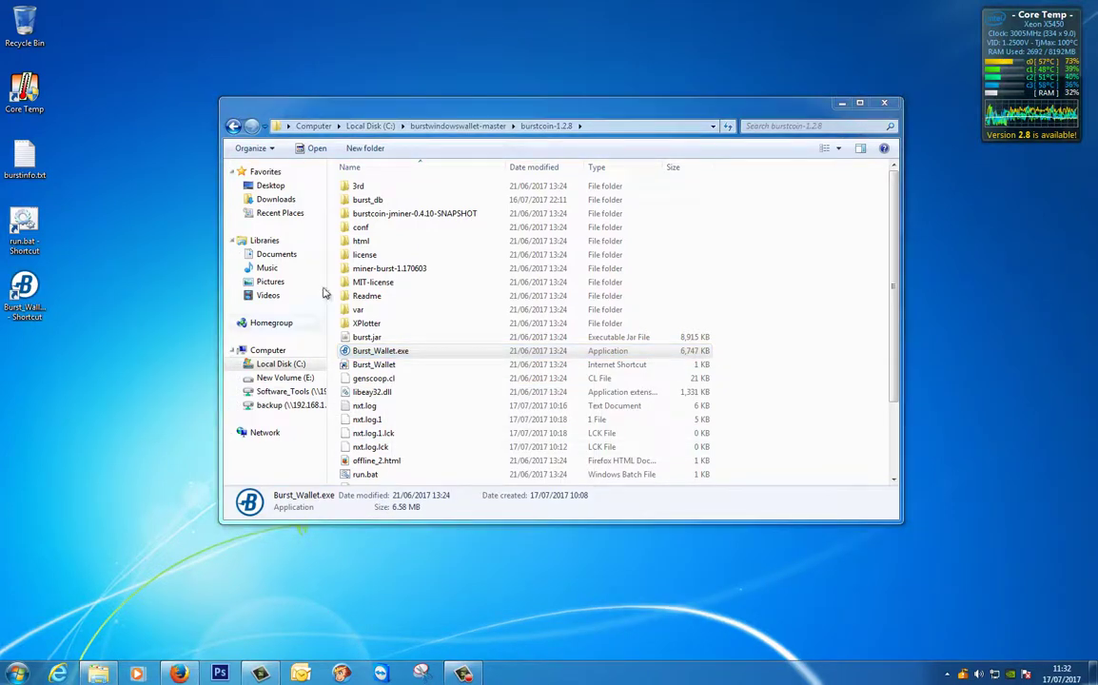
click(887, 105)
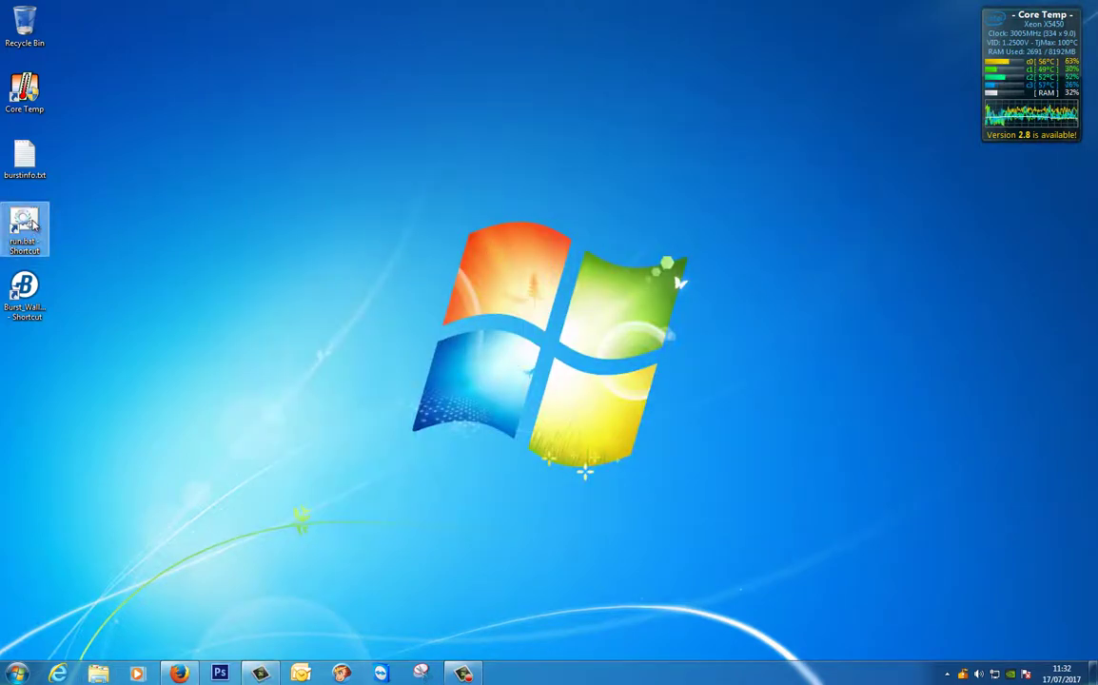
Start the Burst 1.2.8 server from the run.bat shortcut, then launch the Burst_Wallet shortcut
double_click(34, 225)
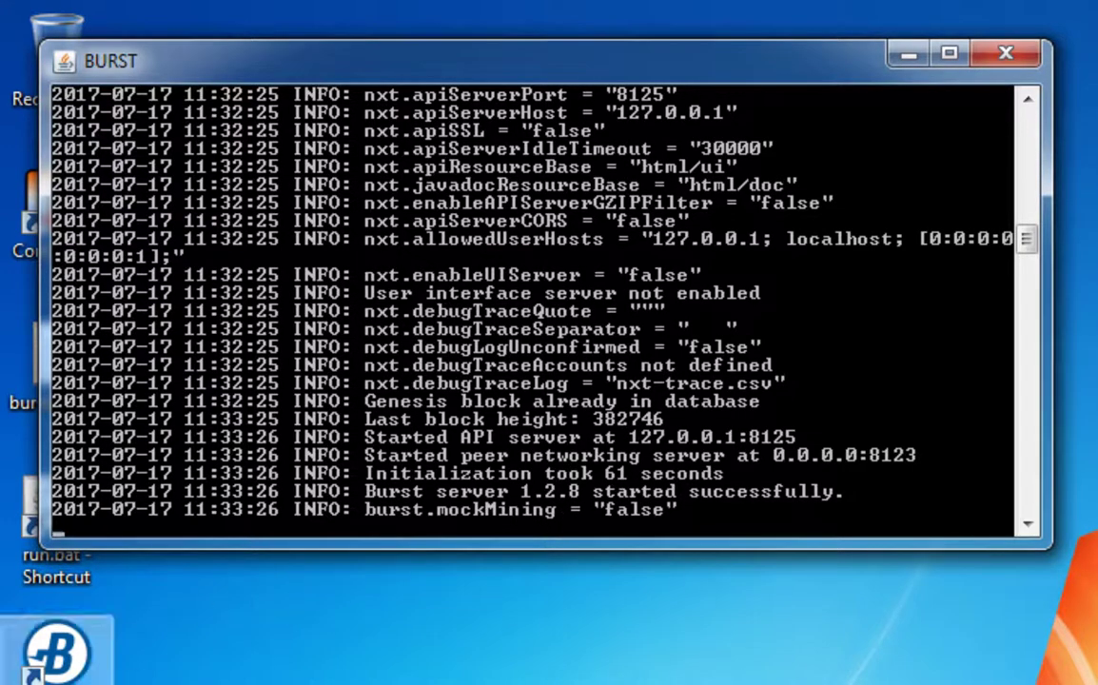
double_click(59, 655)
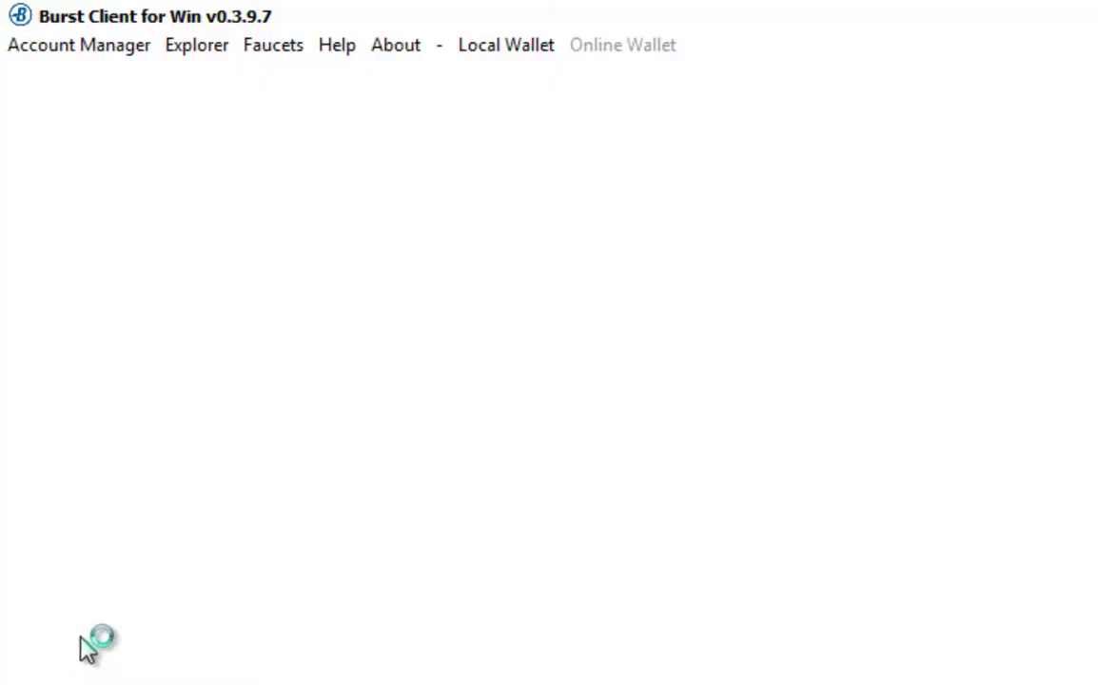
Choose Local Wallet and copy the saved passphrase from burstinfo.txt in Notepad
click(500, 52)
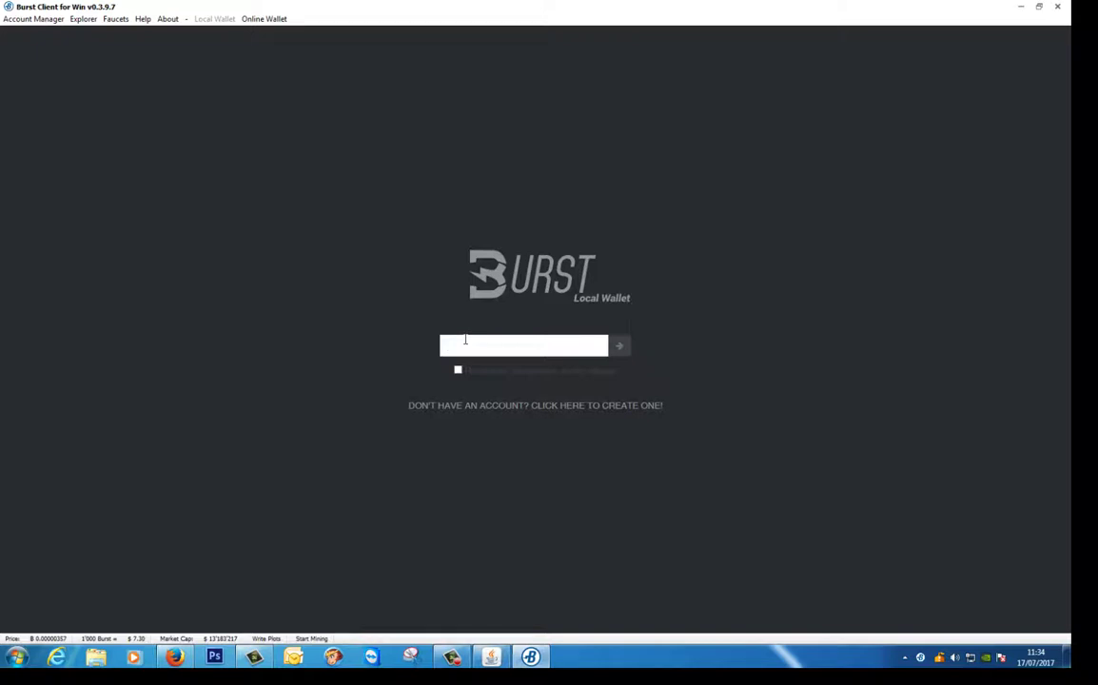
click(1023, 7)
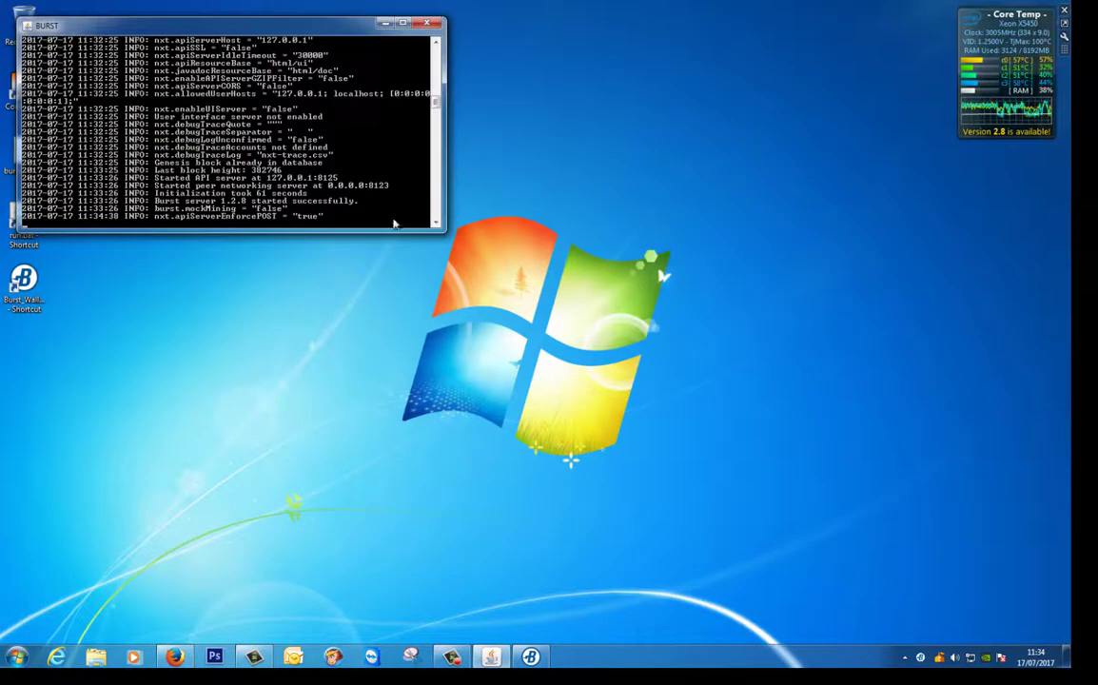
drag(147, 21, 356, 66)
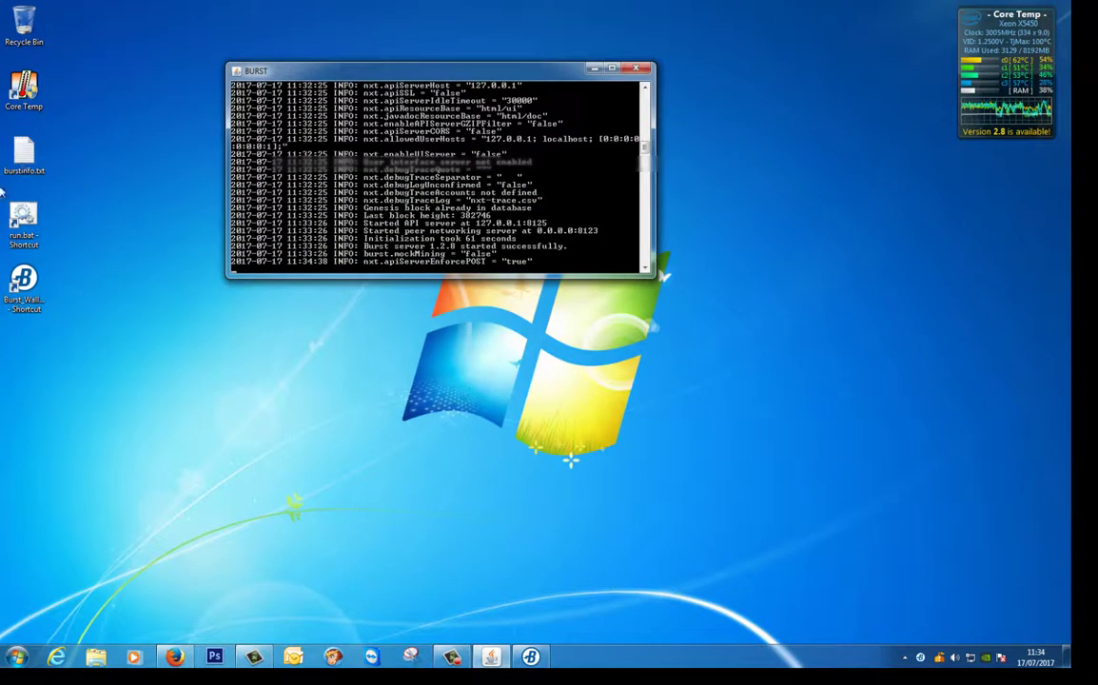
double_click(24, 152)
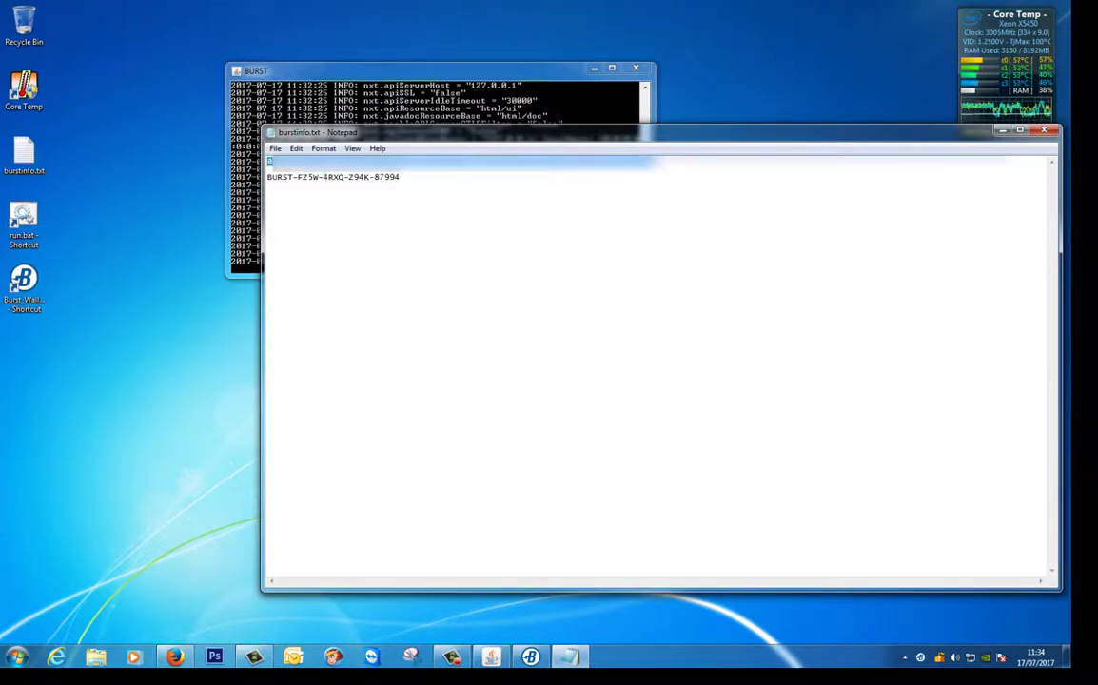
right_click(289, 173)
click(314, 201)
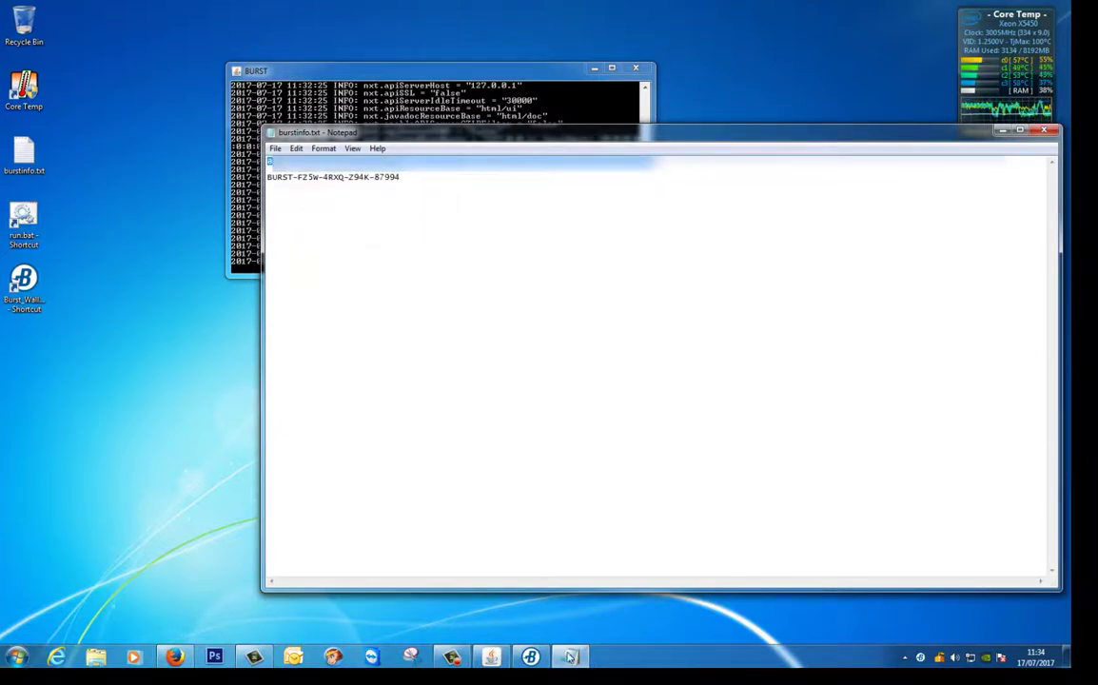
Paste the passphrase into the wallet login field and sign in
click(530, 656)
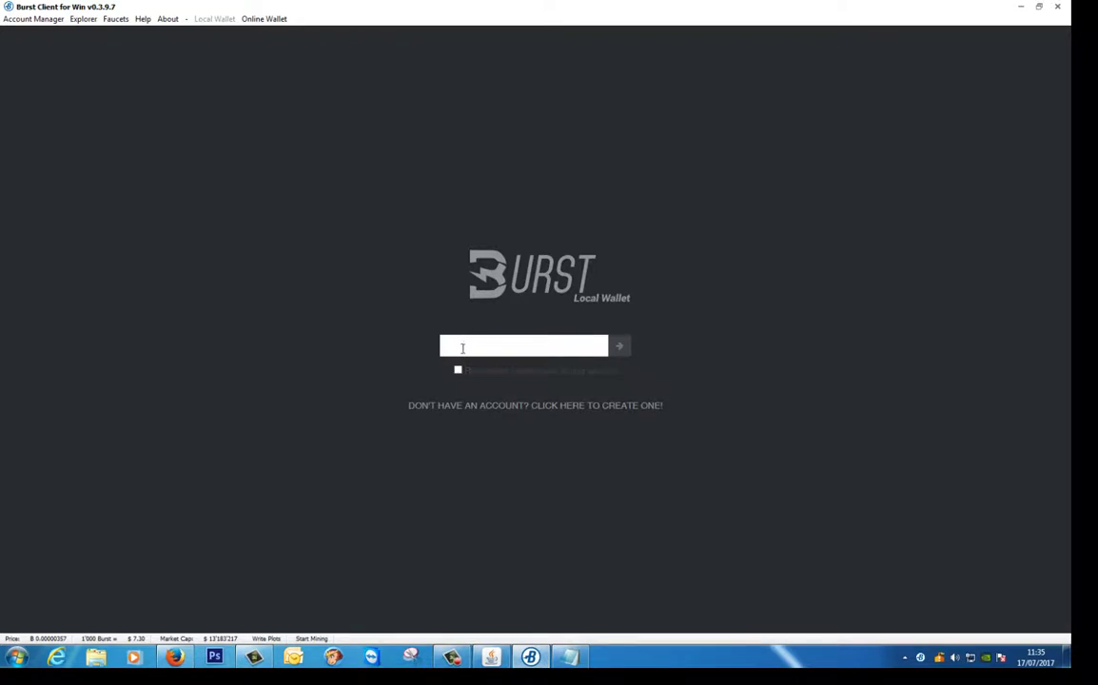
right_click(462, 348)
click(489, 403)
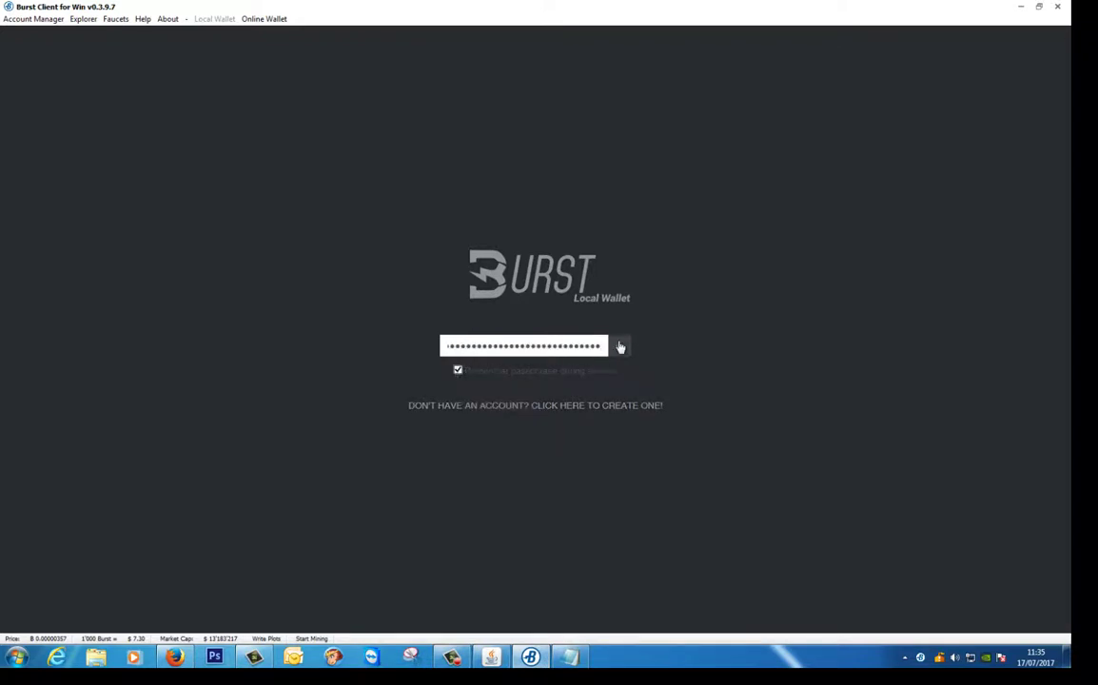
click(619, 347)
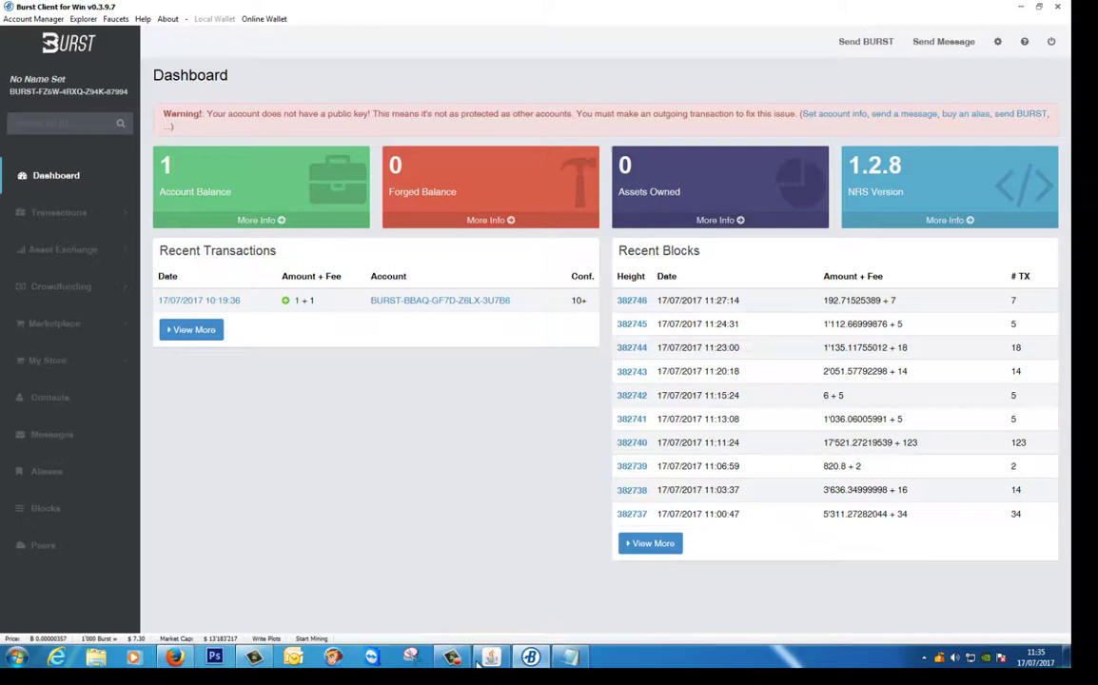
Open Computer, check New Volume (E:) is empty, then right-click the E: drive for its actions
click(18, 657)
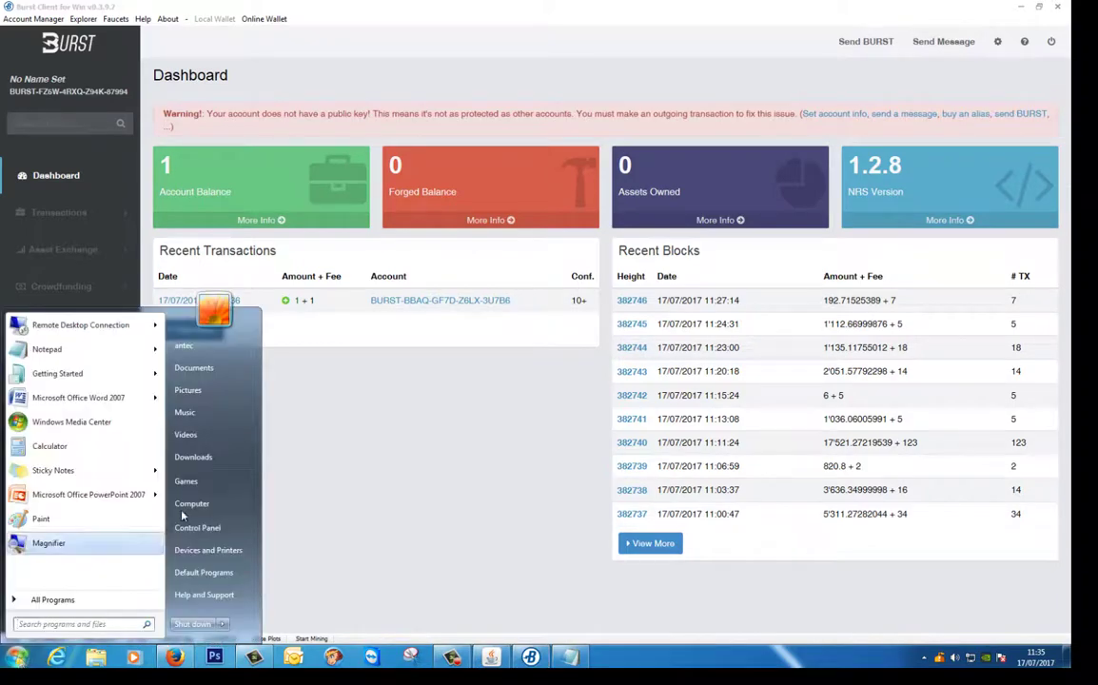
click(192, 503)
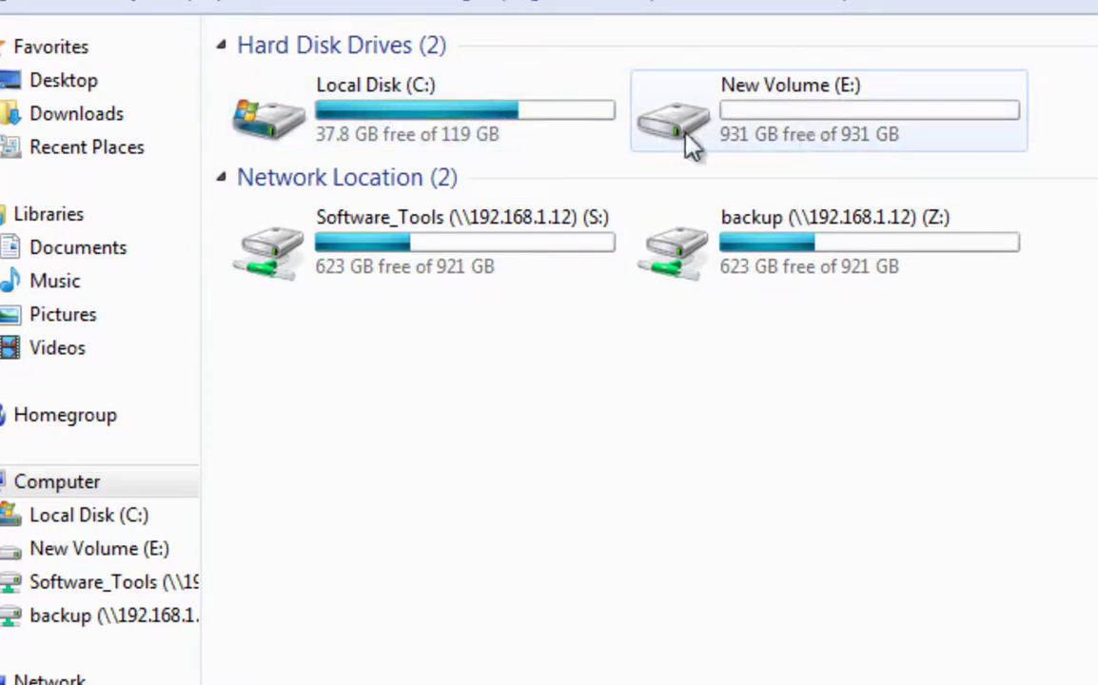
mouse_move(762, 119)
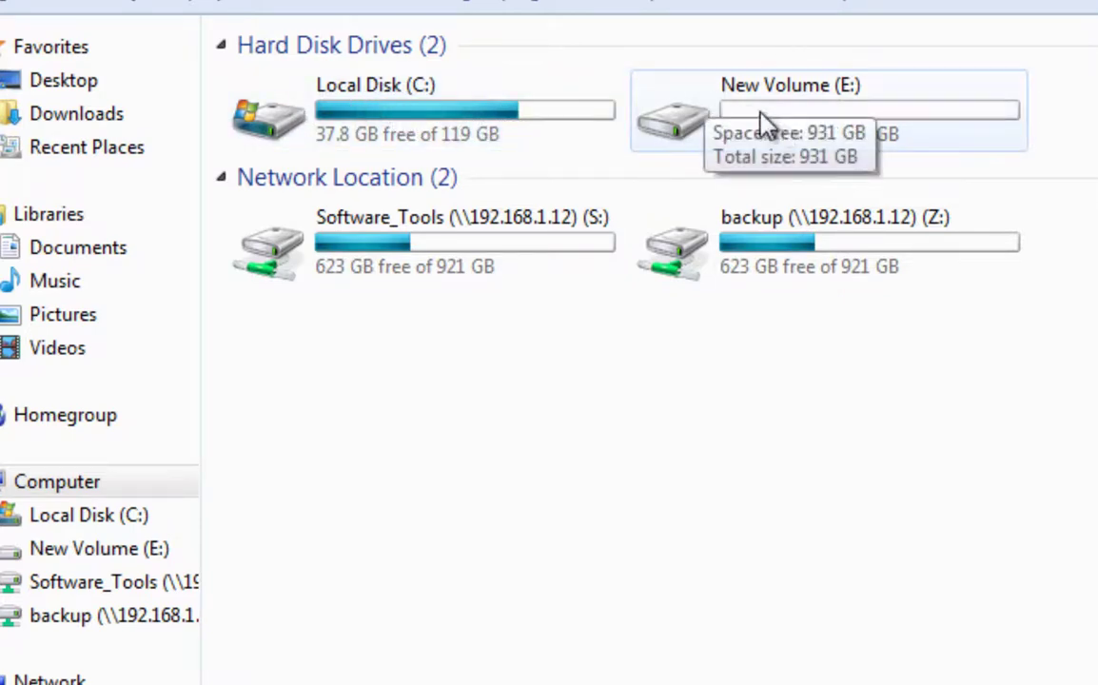
click(903, 131)
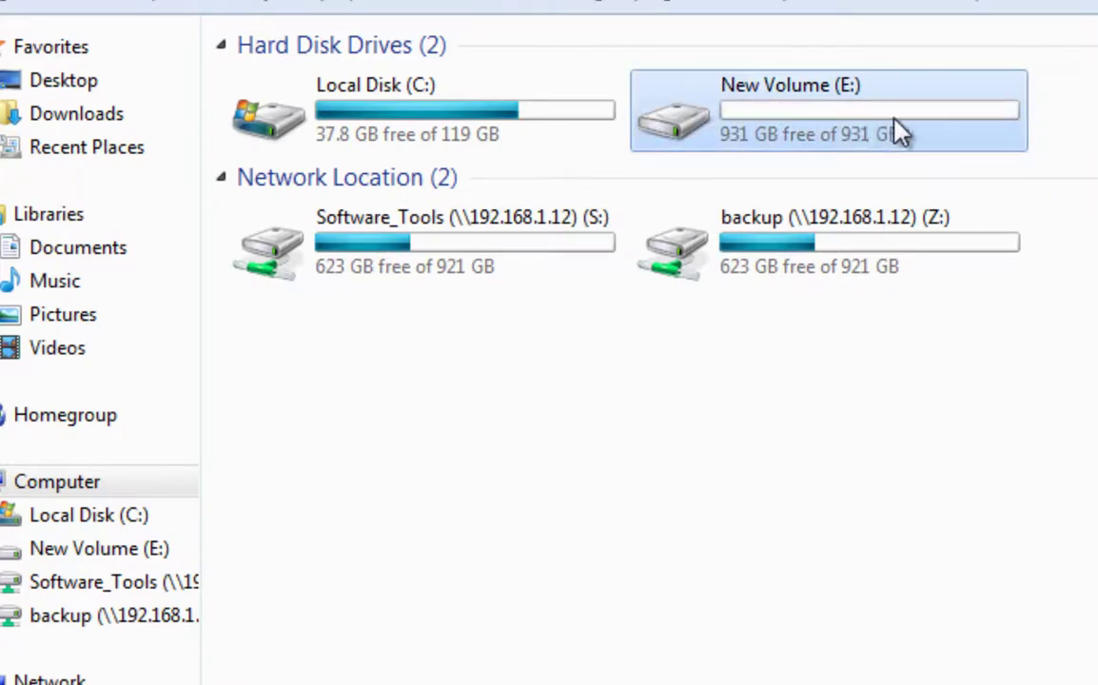
mouse_move(912, 142)
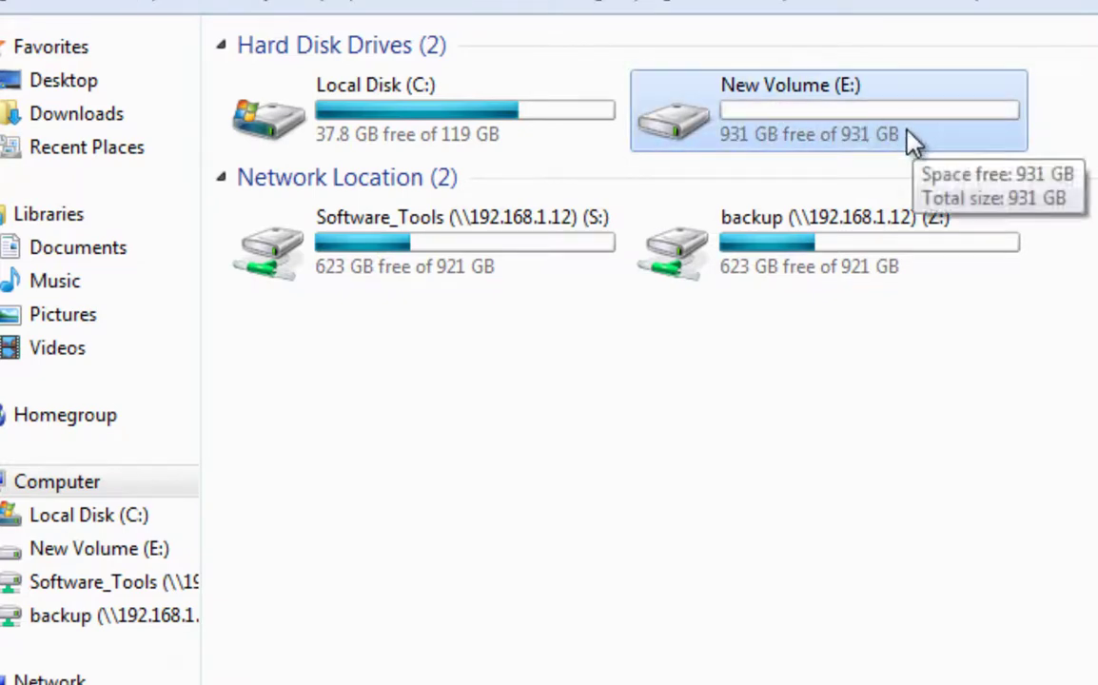
double_click(837, 103)
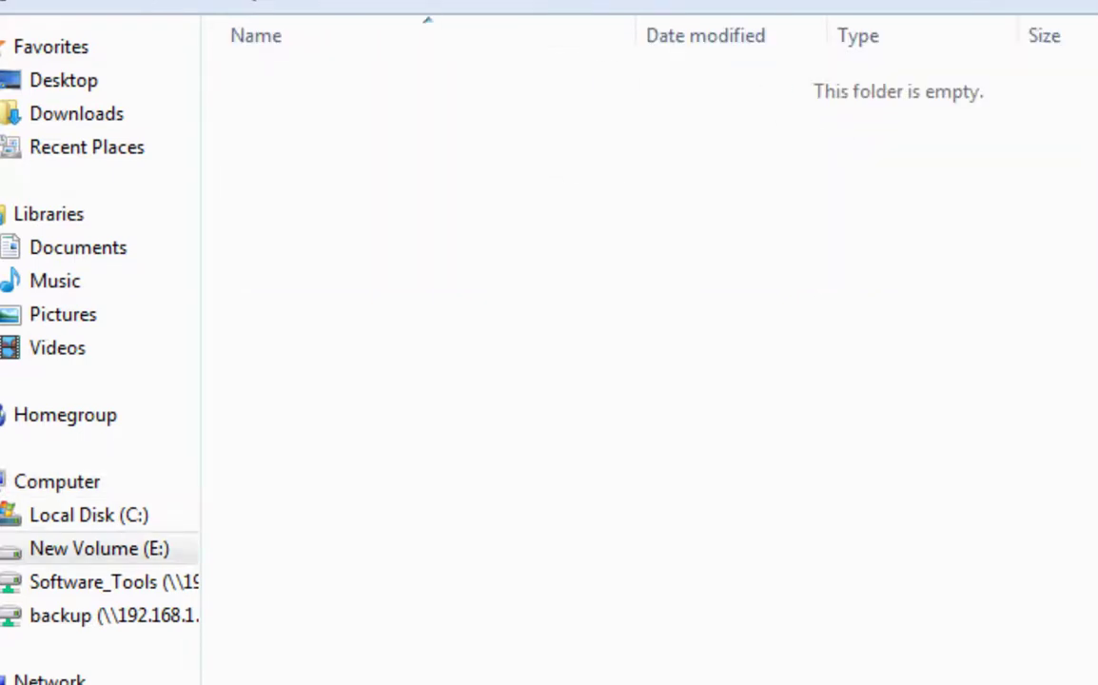
key(alt+Left)
mouse_move(764, 133)
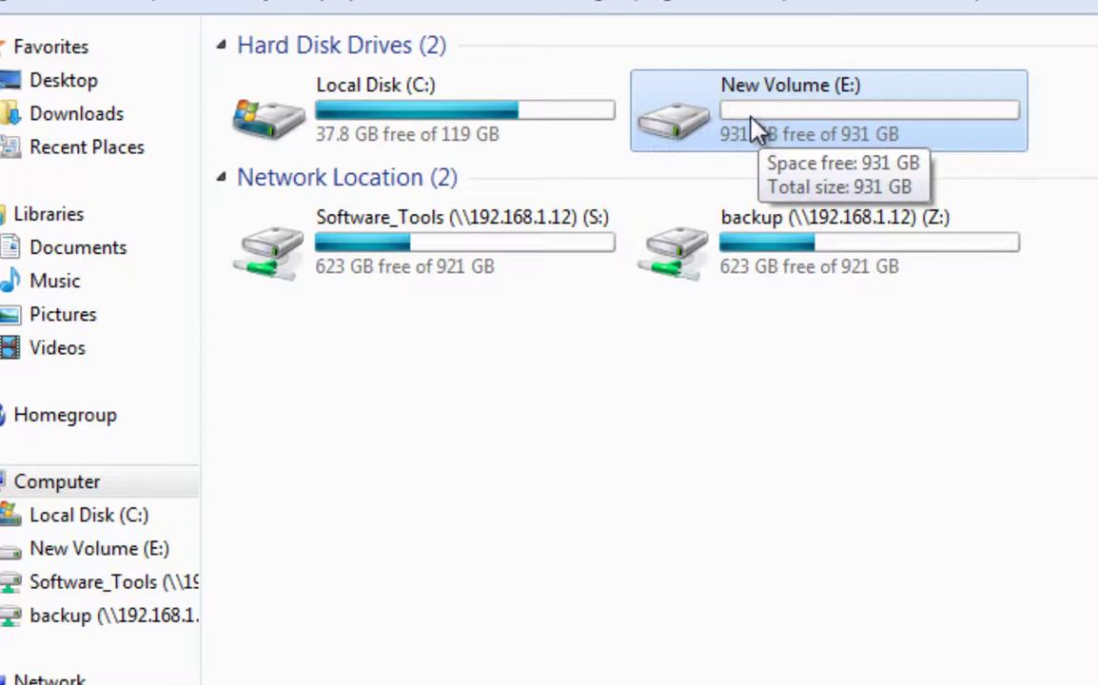
right_click(749, 106)
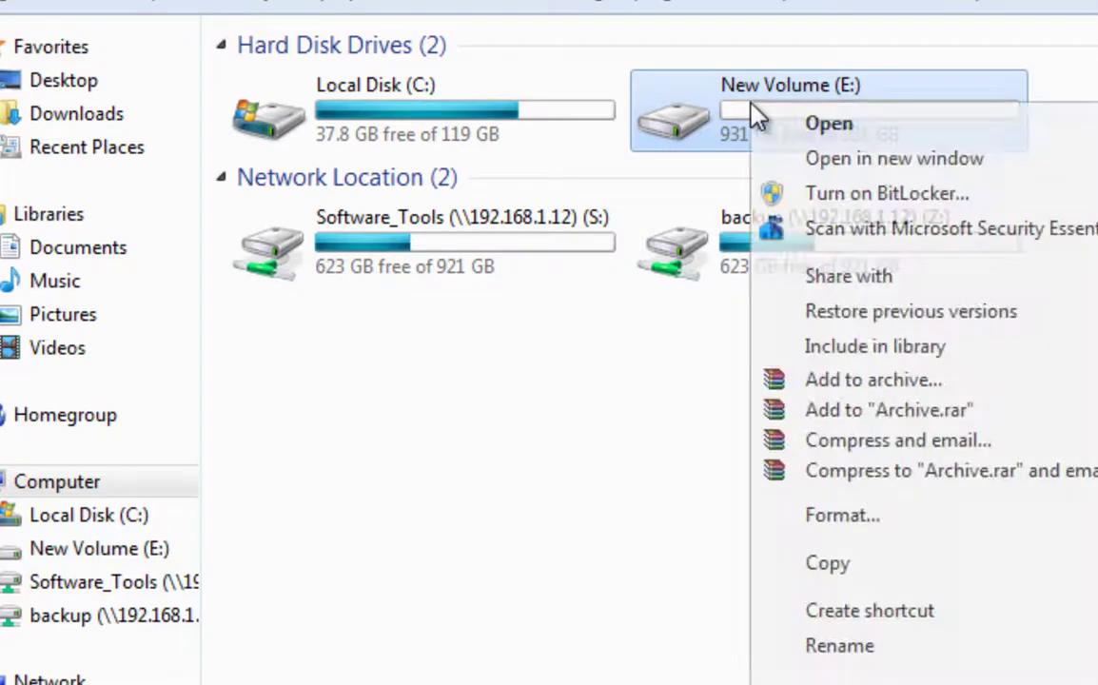
Quick-format New Volume (E:) as NTFS, accept the erase warning and completion, then close Explorer
click(847, 516)
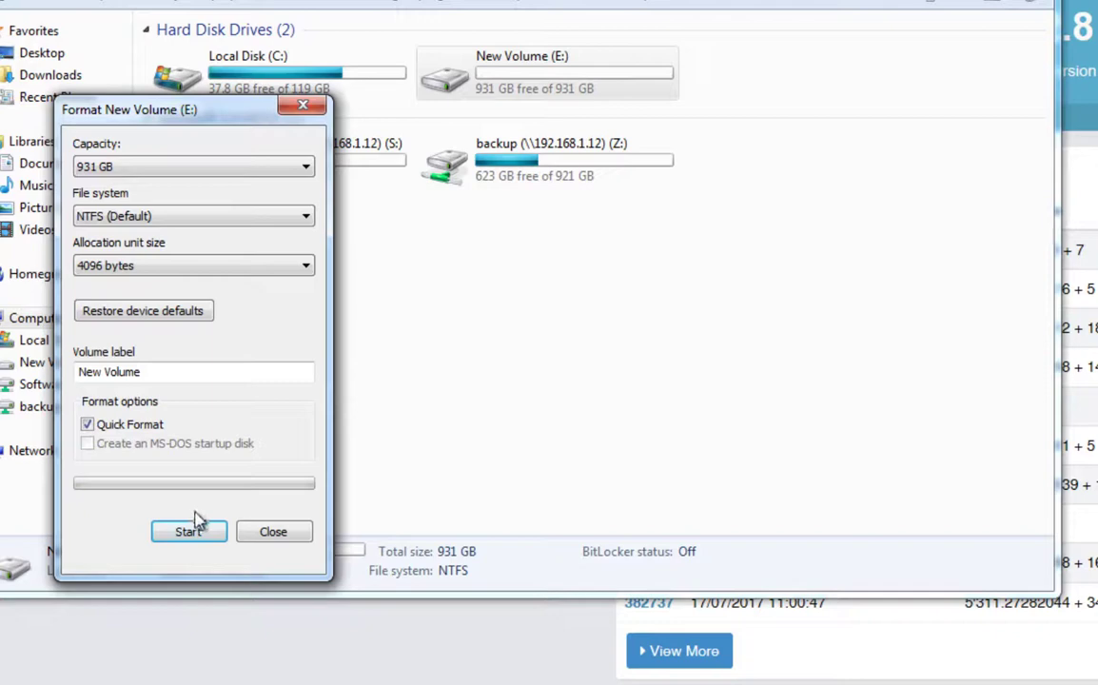
click(181, 533)
click(543, 298)
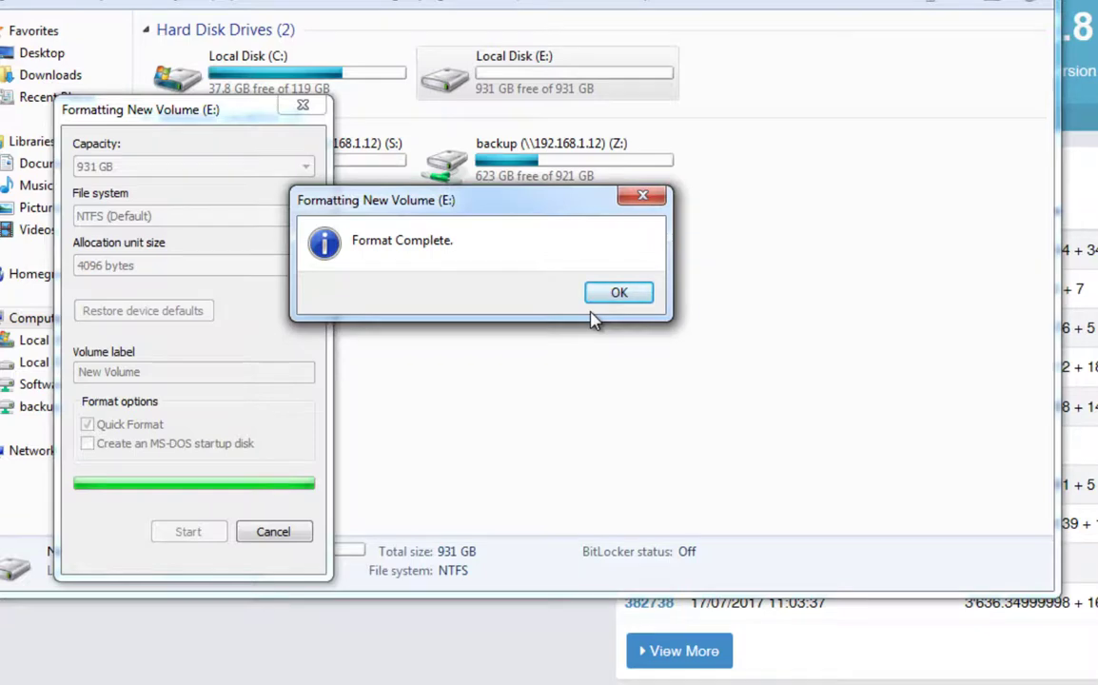
click(614, 294)
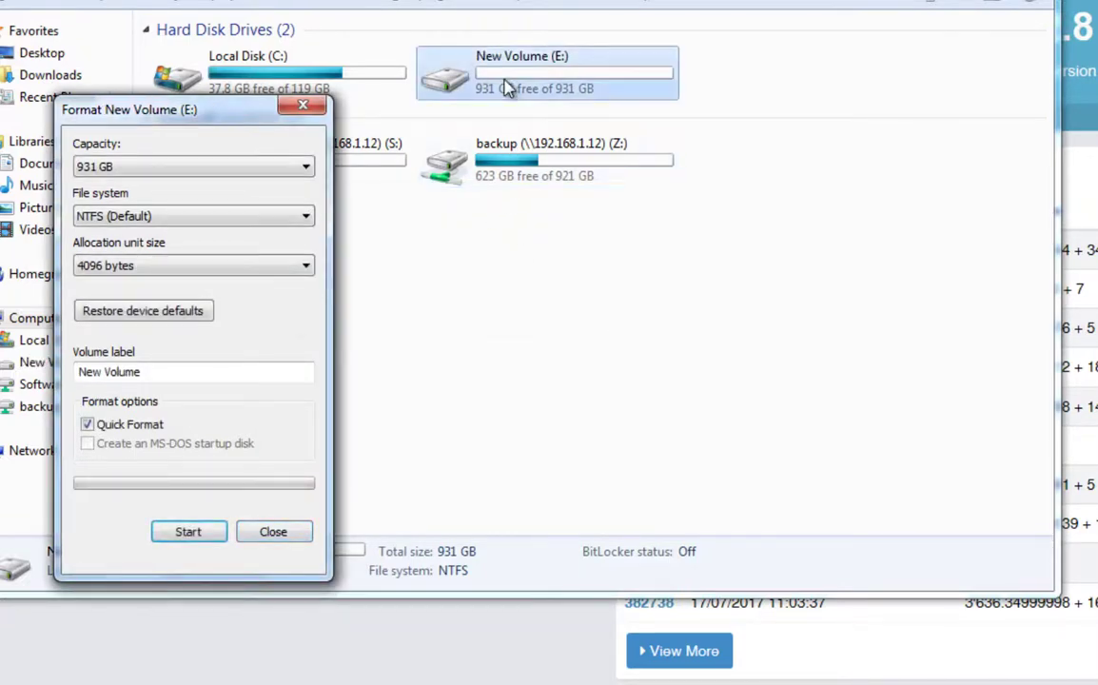
click(303, 105)
key(alt+F4)
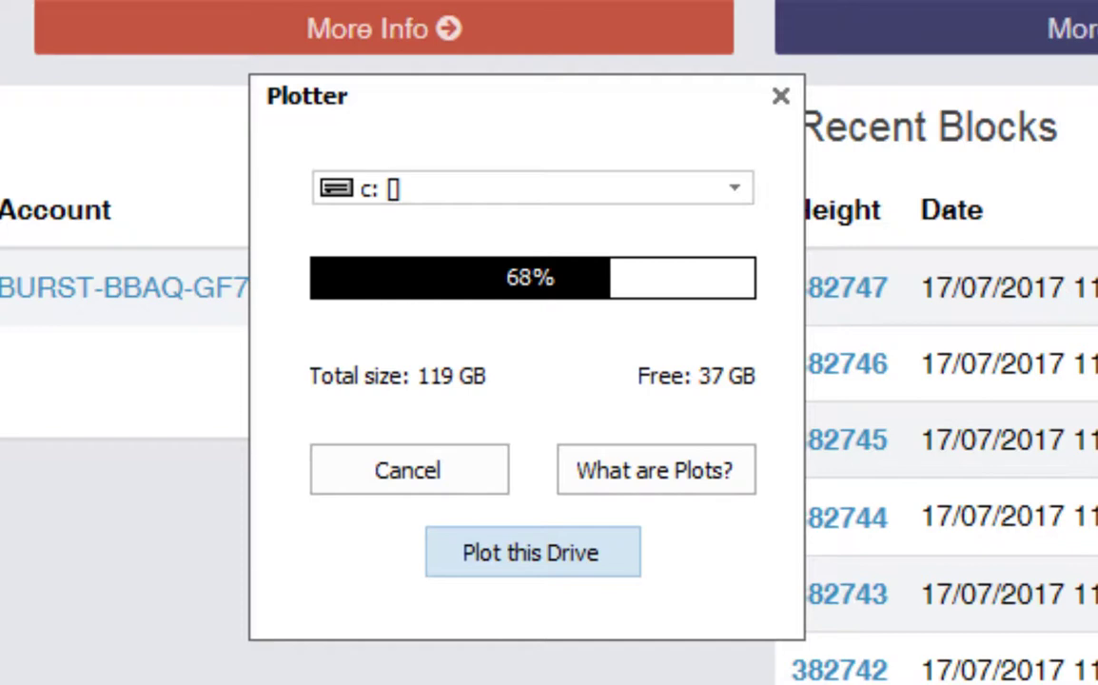
From Write Plots, pick e: [new volume] with 931 GB free as the plotting drive
click(731, 195)
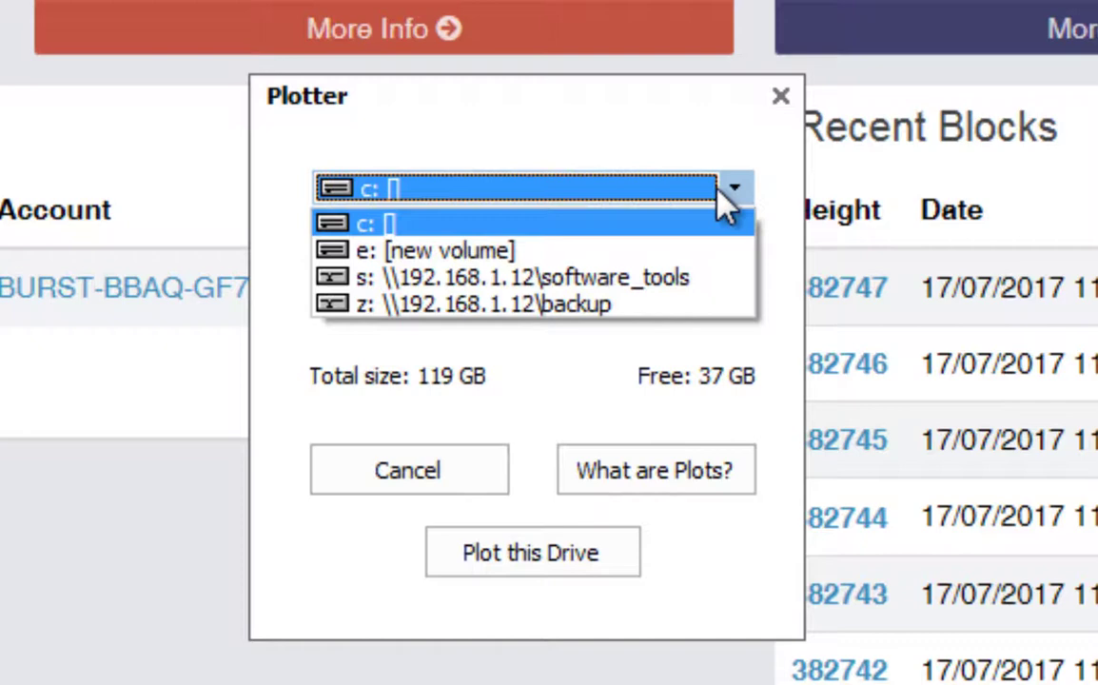
click(416, 255)
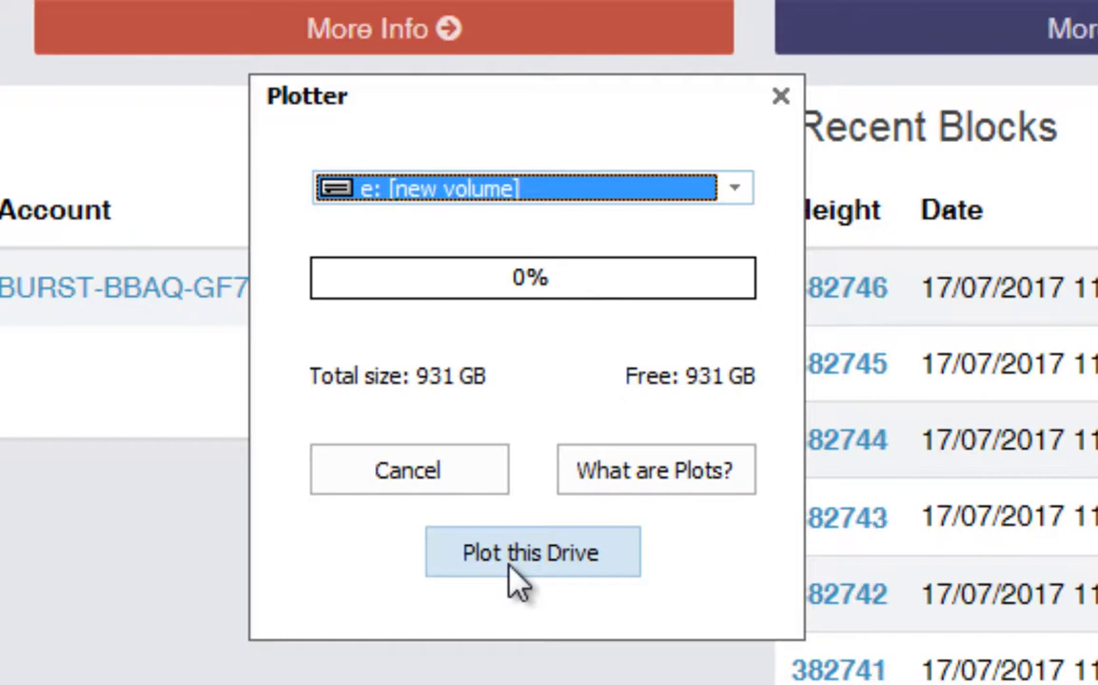
click(643, 473)
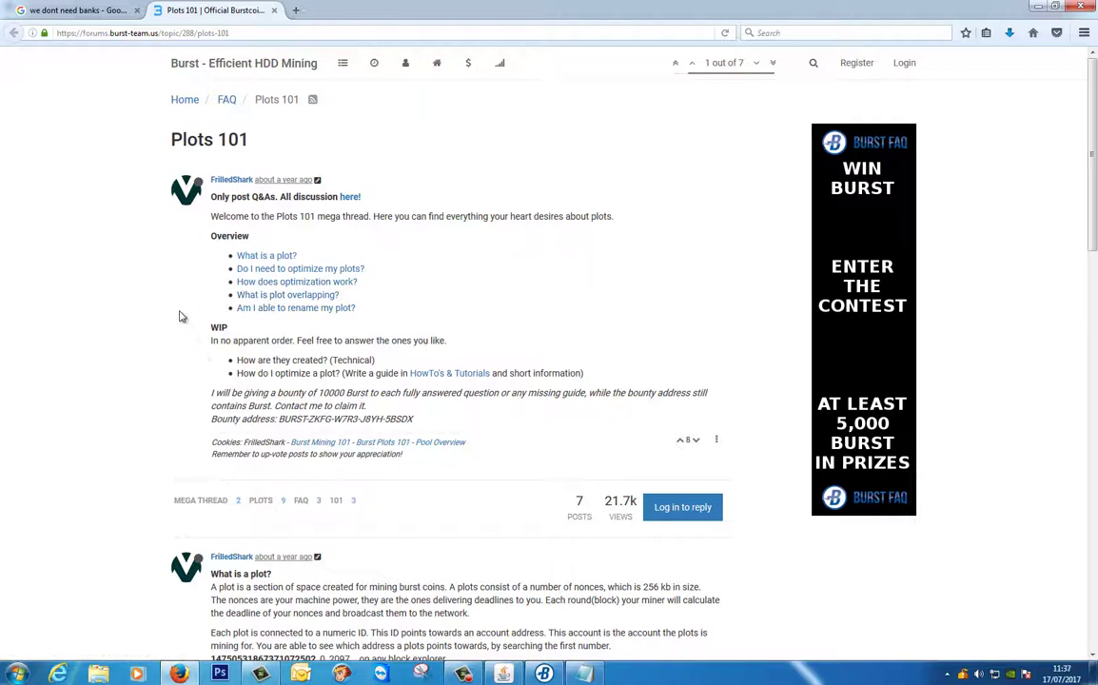
click(1079, 8)
Continue to the plot settings and drag the plot size to 900 GB, keeping 4 cores
click(489, 318)
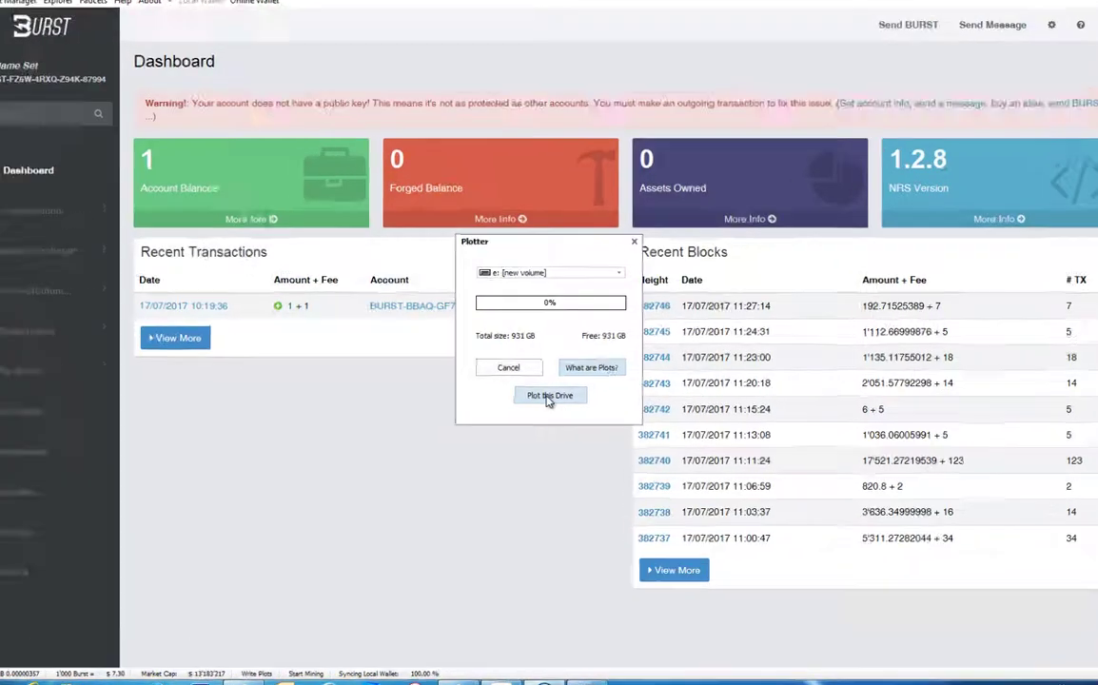
click(549, 391)
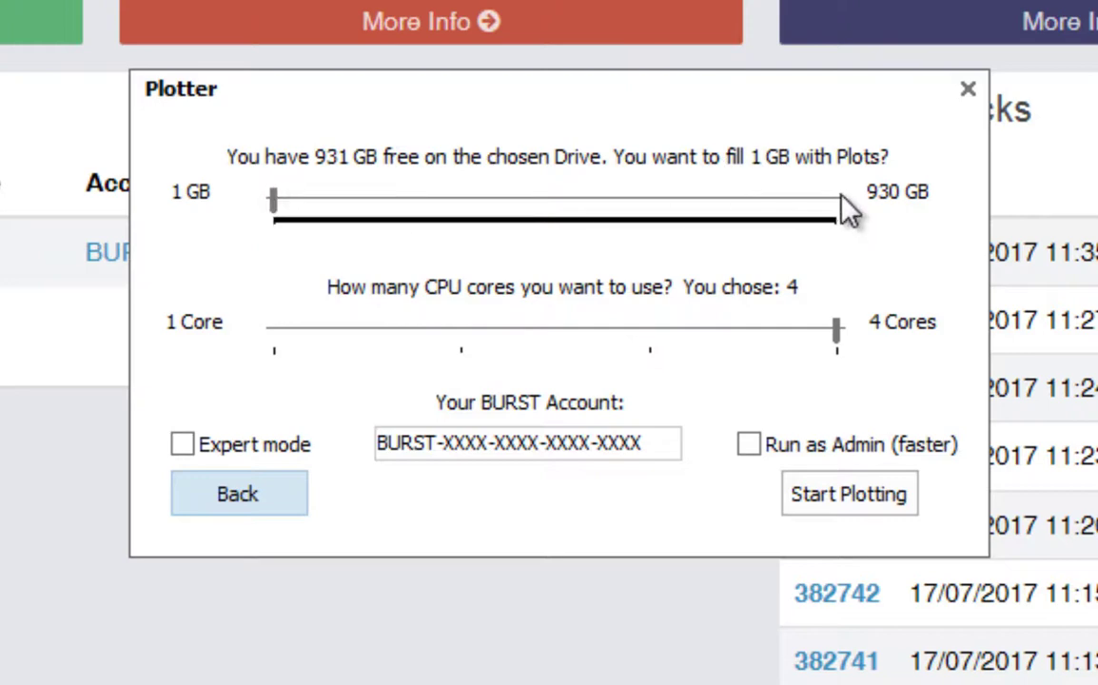
drag(276, 216, 815, 231)
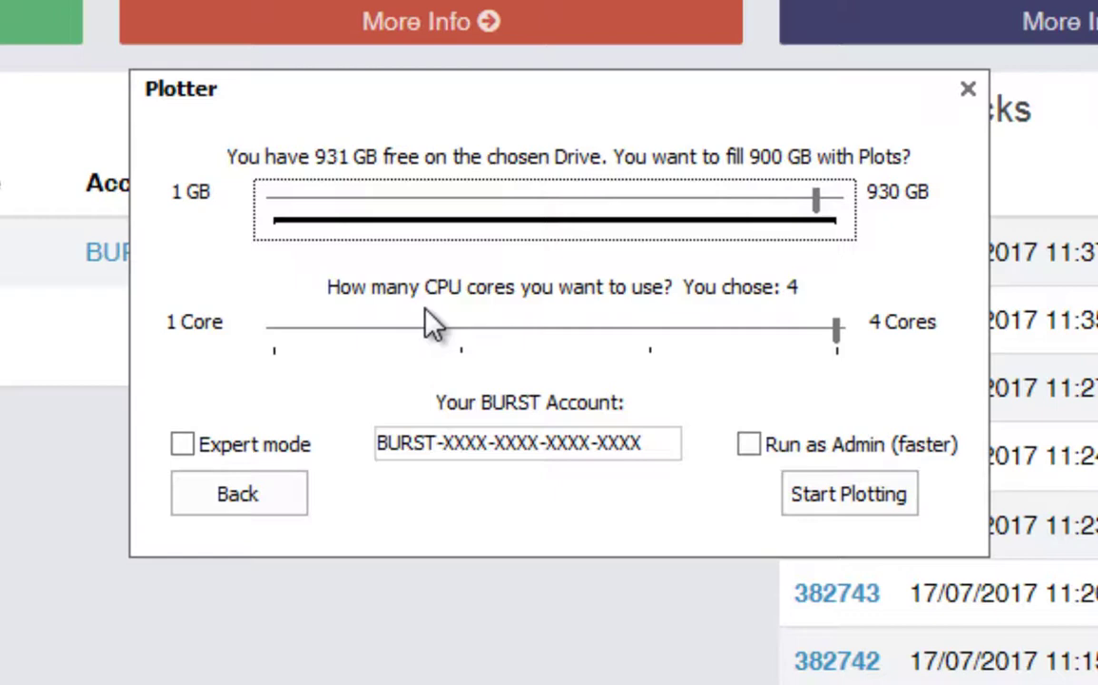
key(Tab)
key(Tab)
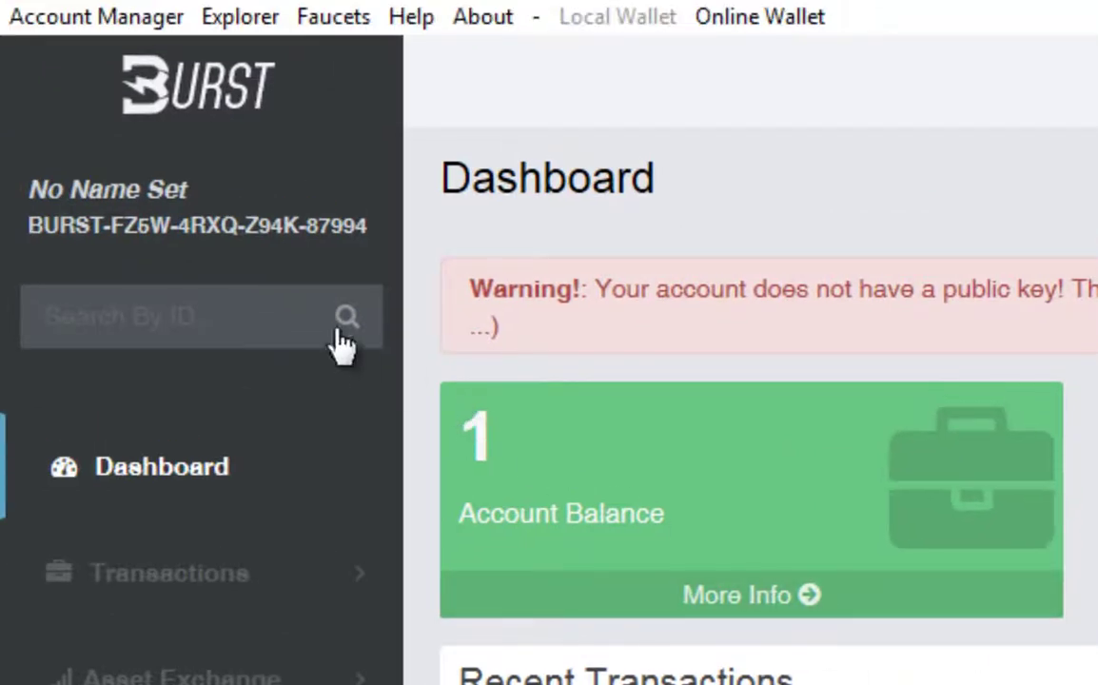
Copy the wallet's account ID into Your BURST Account and tick Run as Admin (faster)
drag(367, 228, 43, 247)
right_click(91, 238)
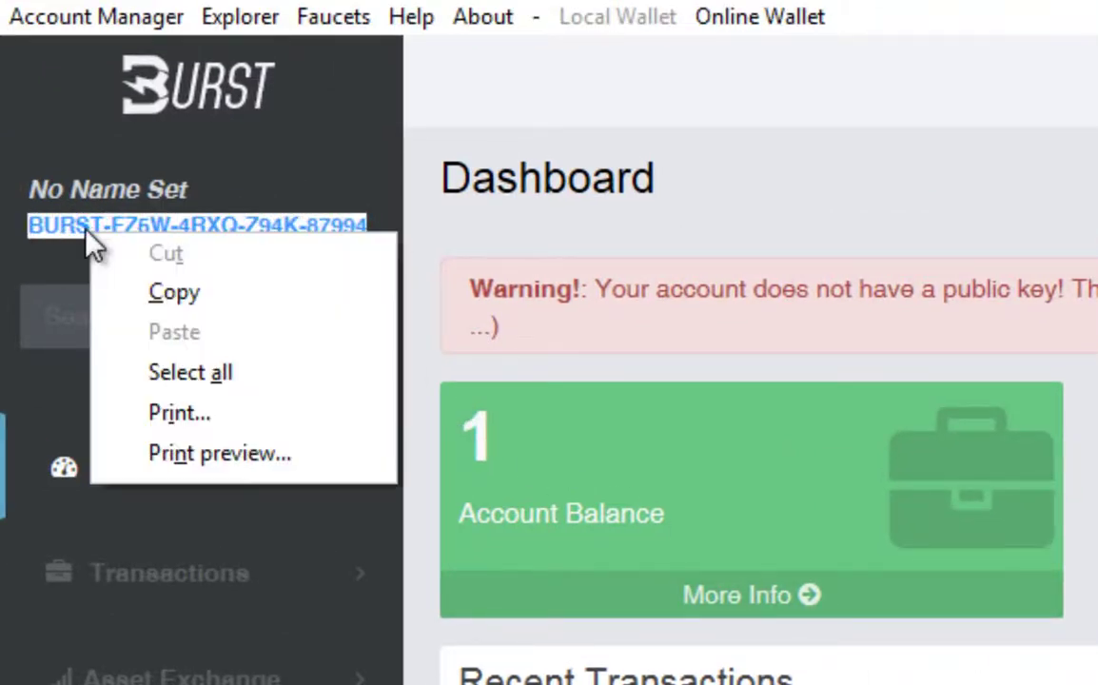
click(143, 294)
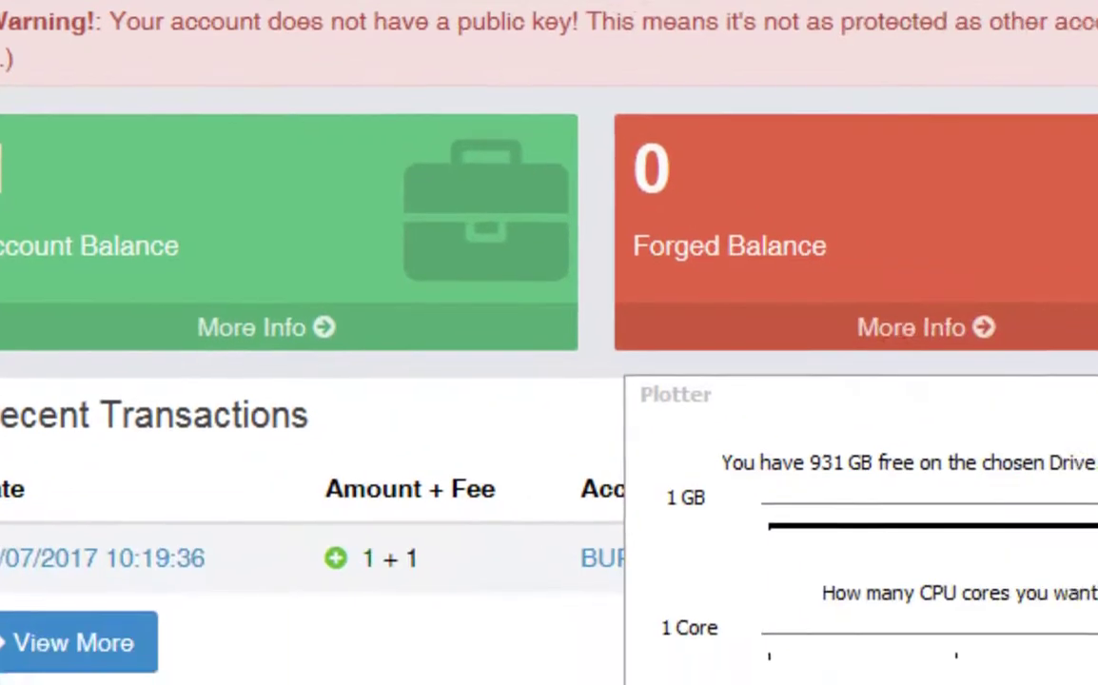
drag(651, 481, 435, 483)
right_click(435, 483)
click(502, 633)
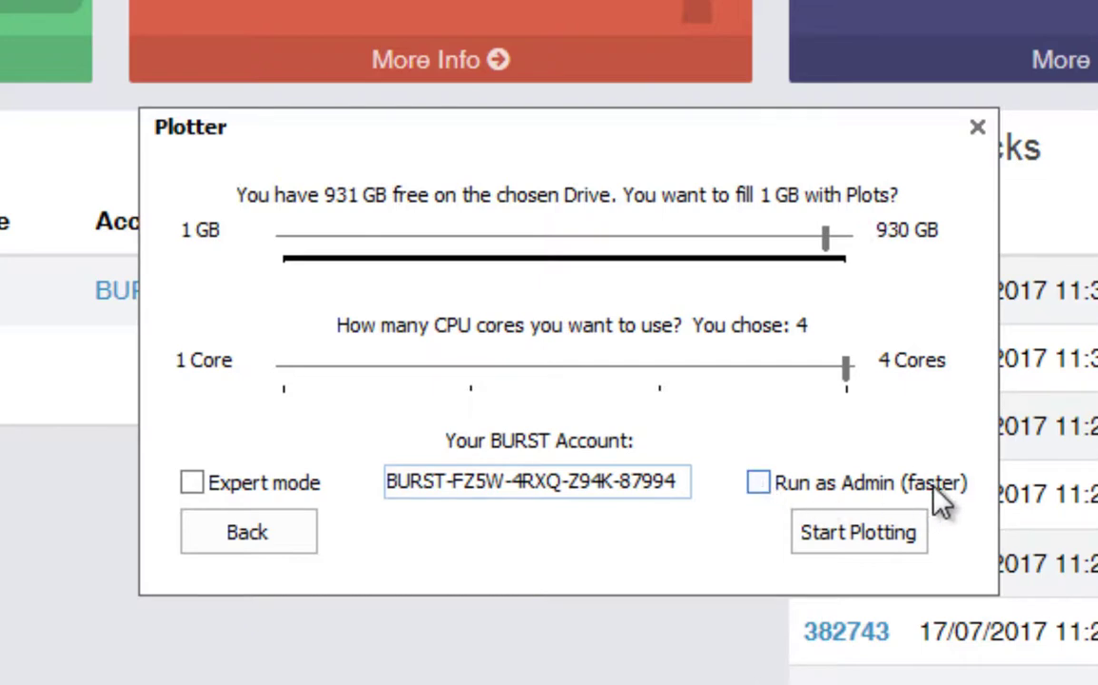
click(760, 485)
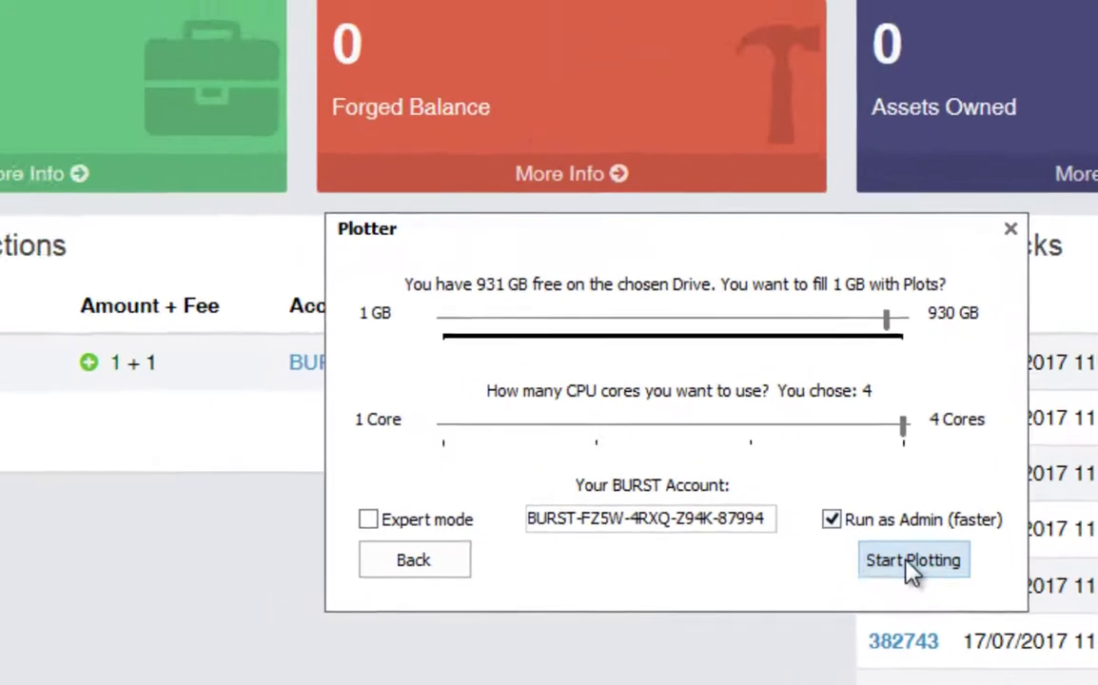
Start plotting to drive E: so the XPlotter console begins counting nonces
click(856, 547)
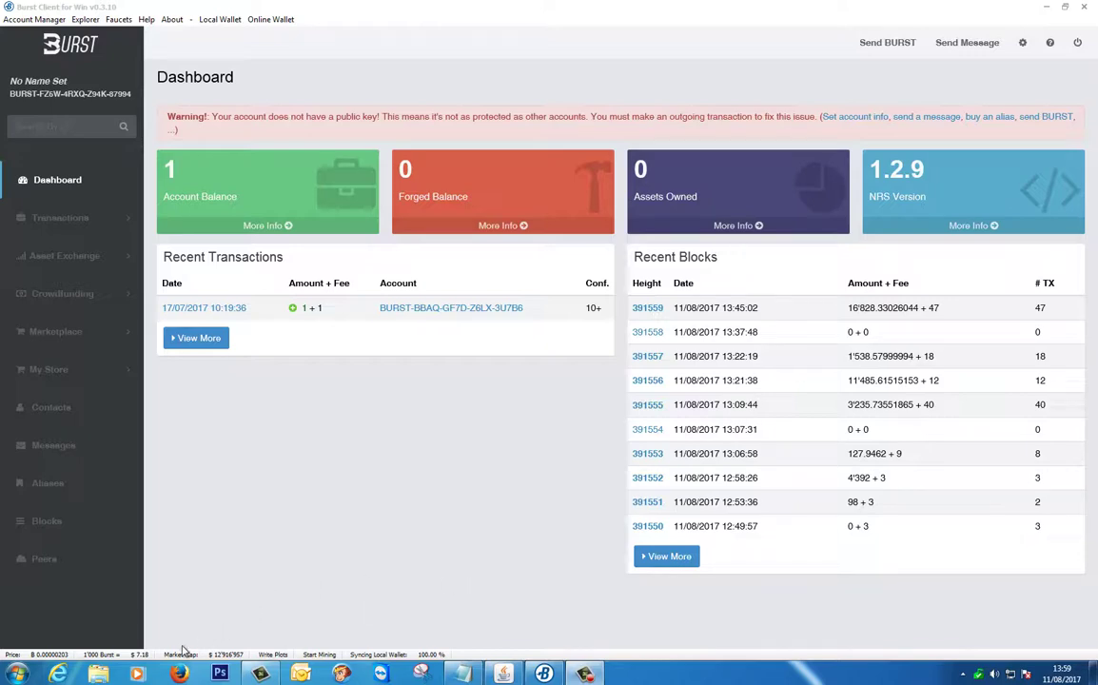
Browse in Explorer to E:\Burst\plots, noting drive E: has 34.6 GB free
click(103, 667)
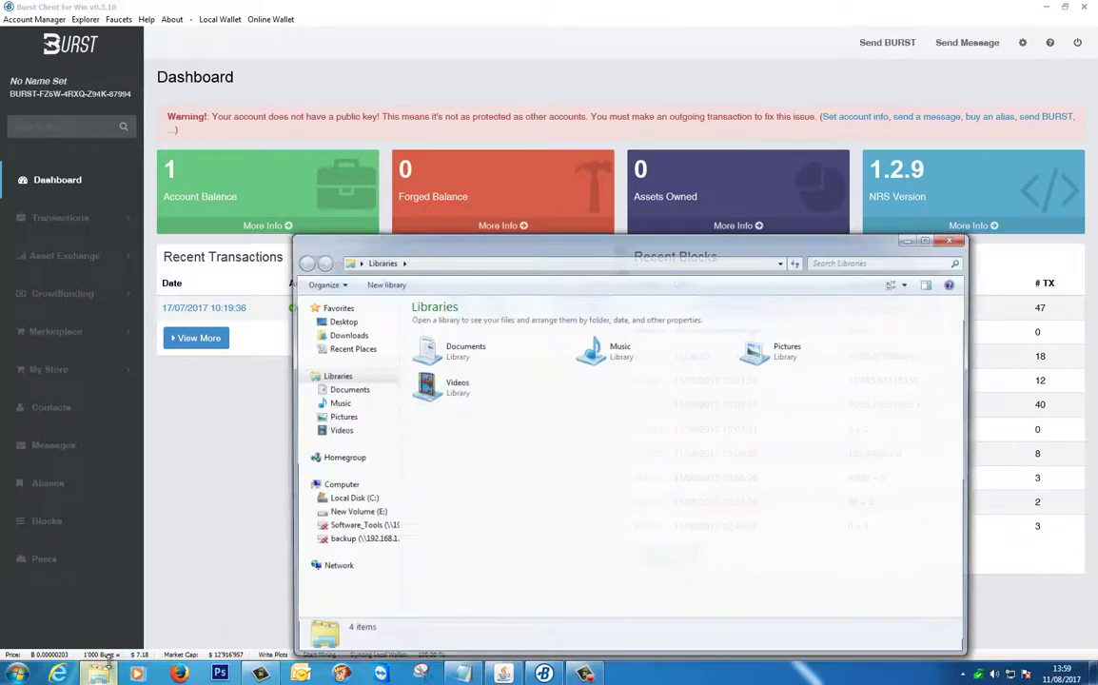
click(337, 485)
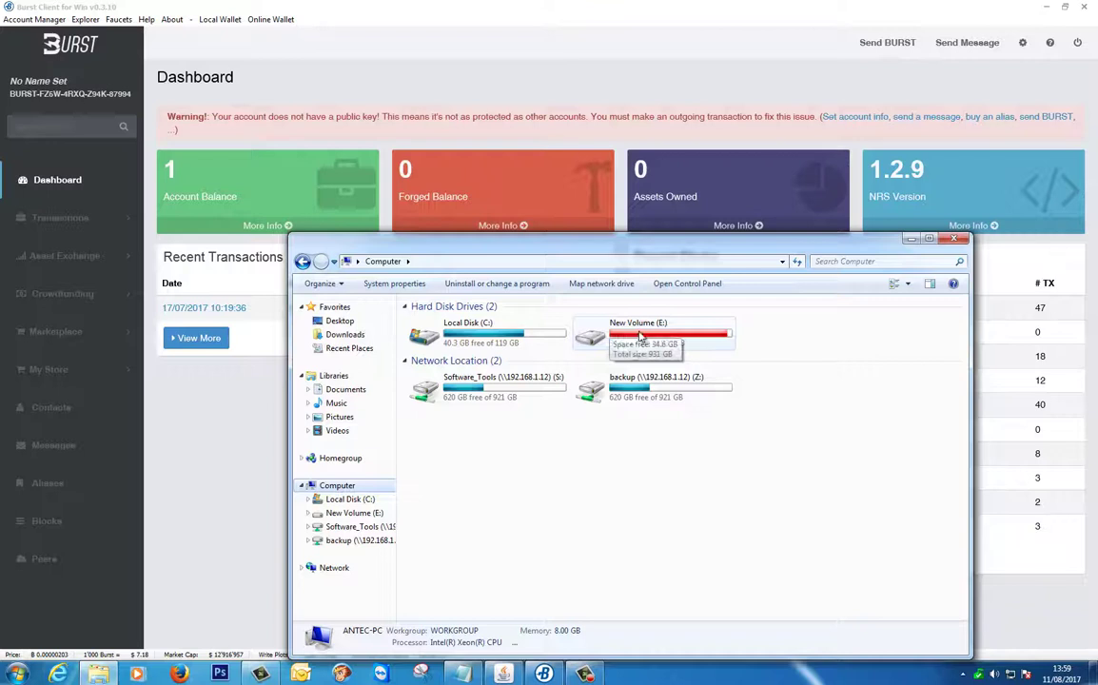
click(651, 335)
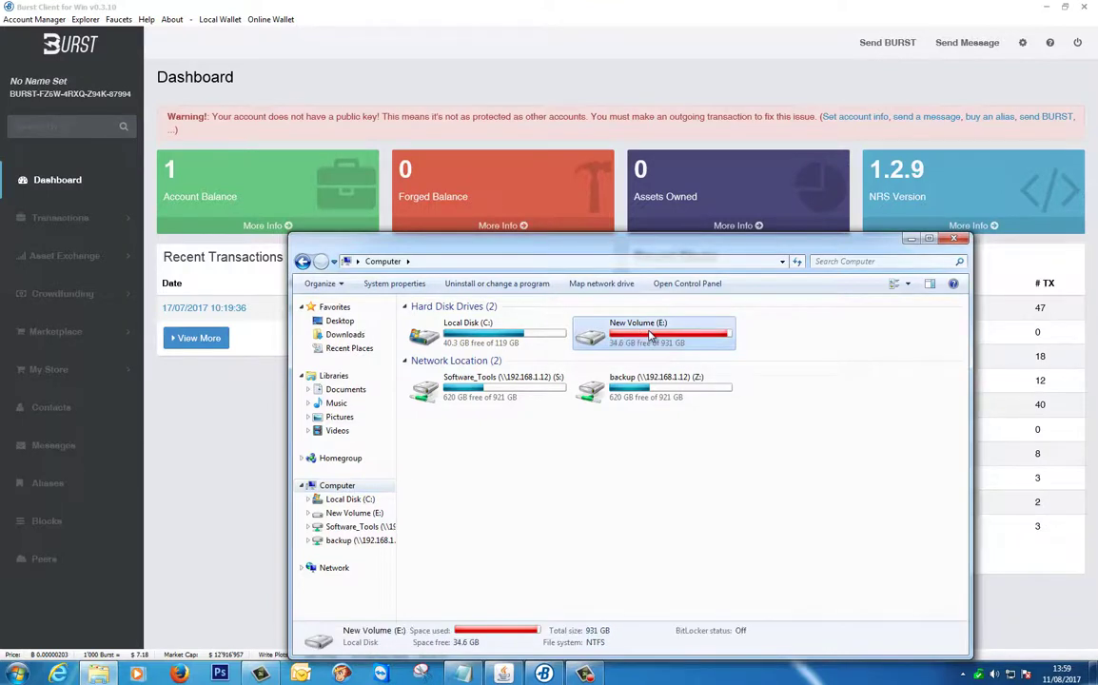
double_click(651, 335)
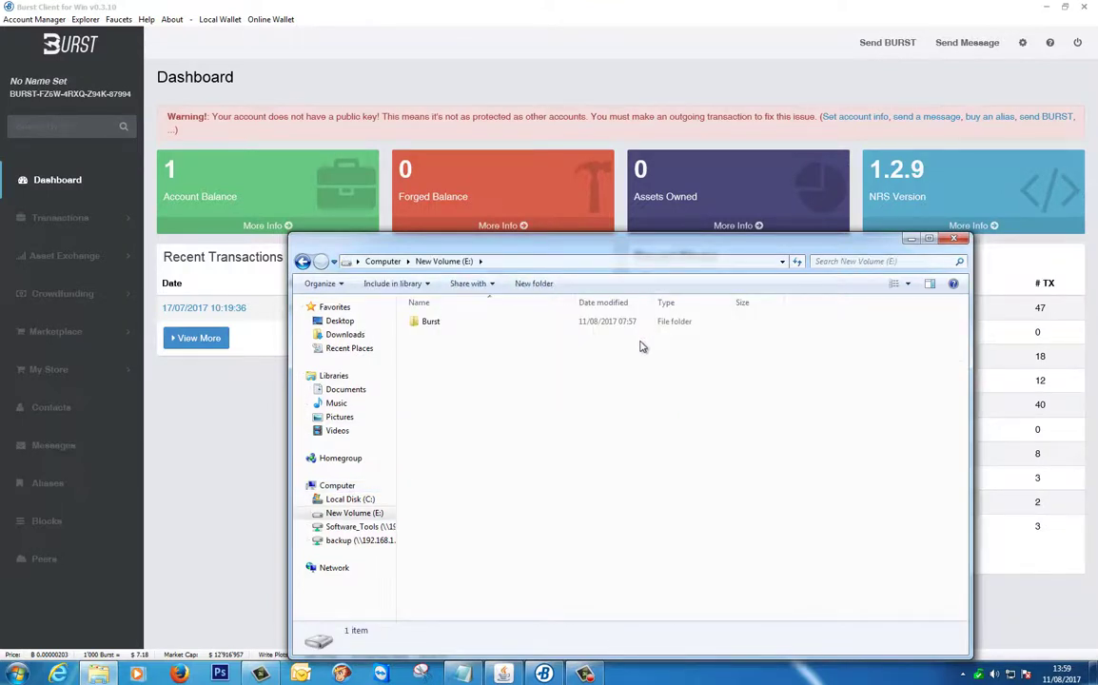
double_click(443, 324)
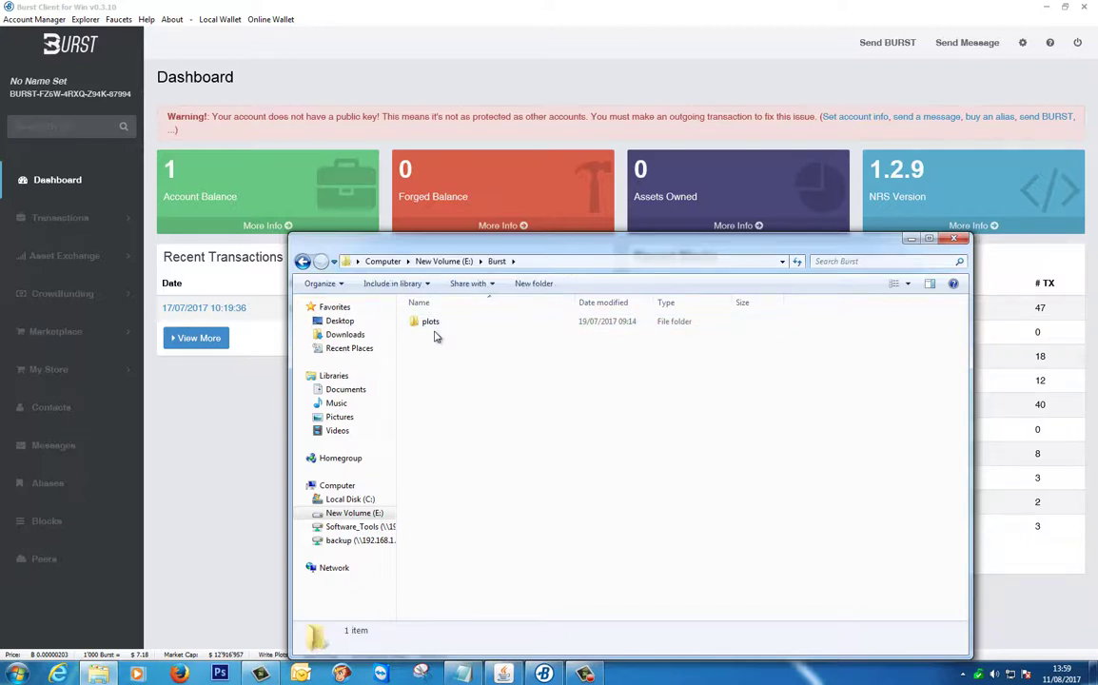
double_click(440, 325)
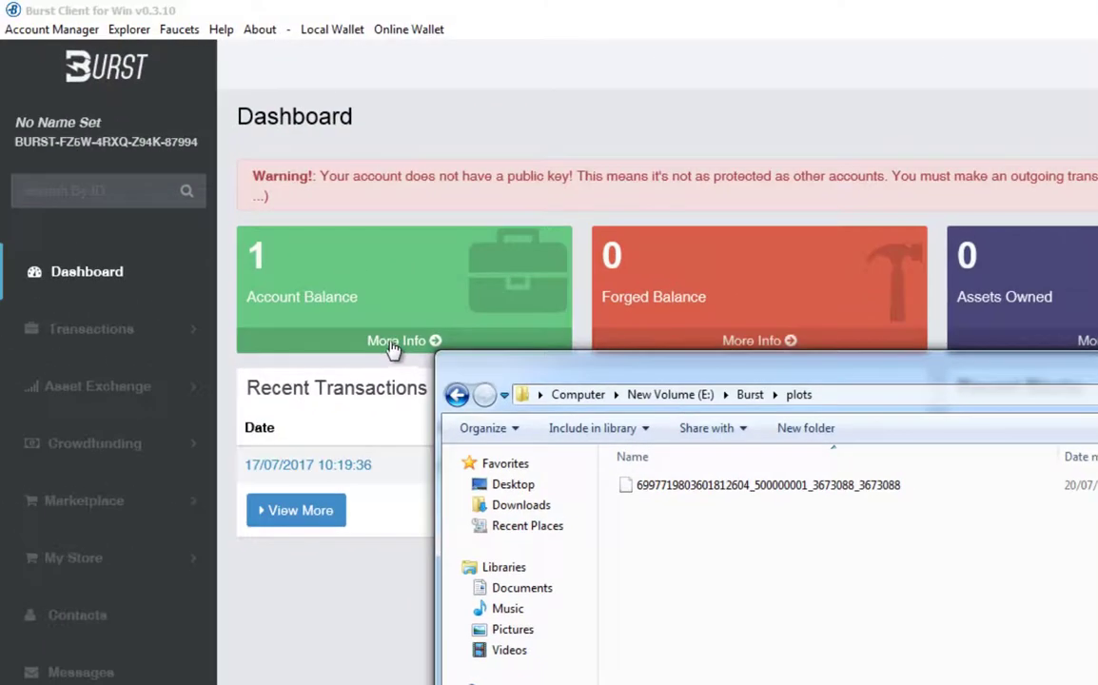
click(394, 342)
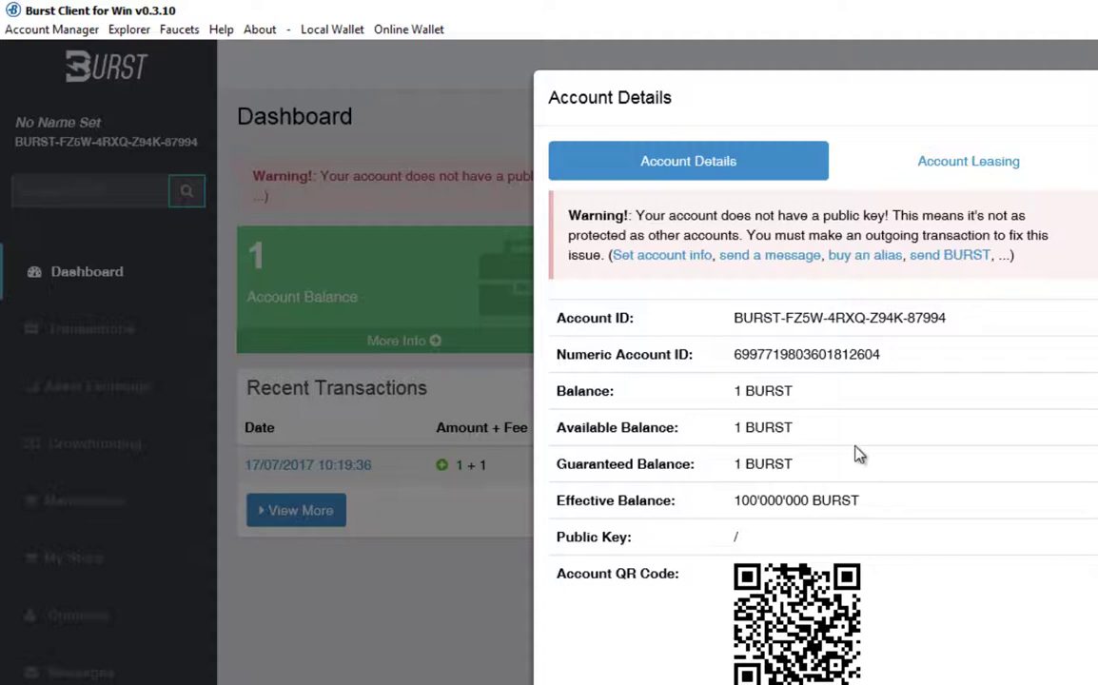
key(Escape)
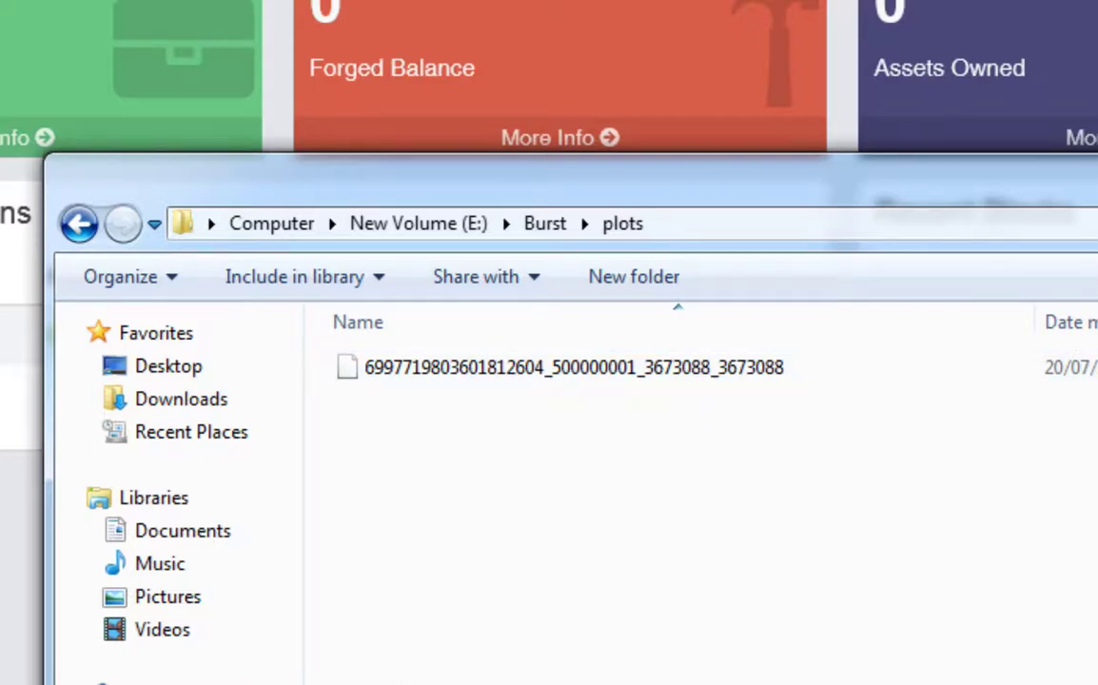
Close the Explorer window showing the E:\Burst\plots folder
key(alt+F4)
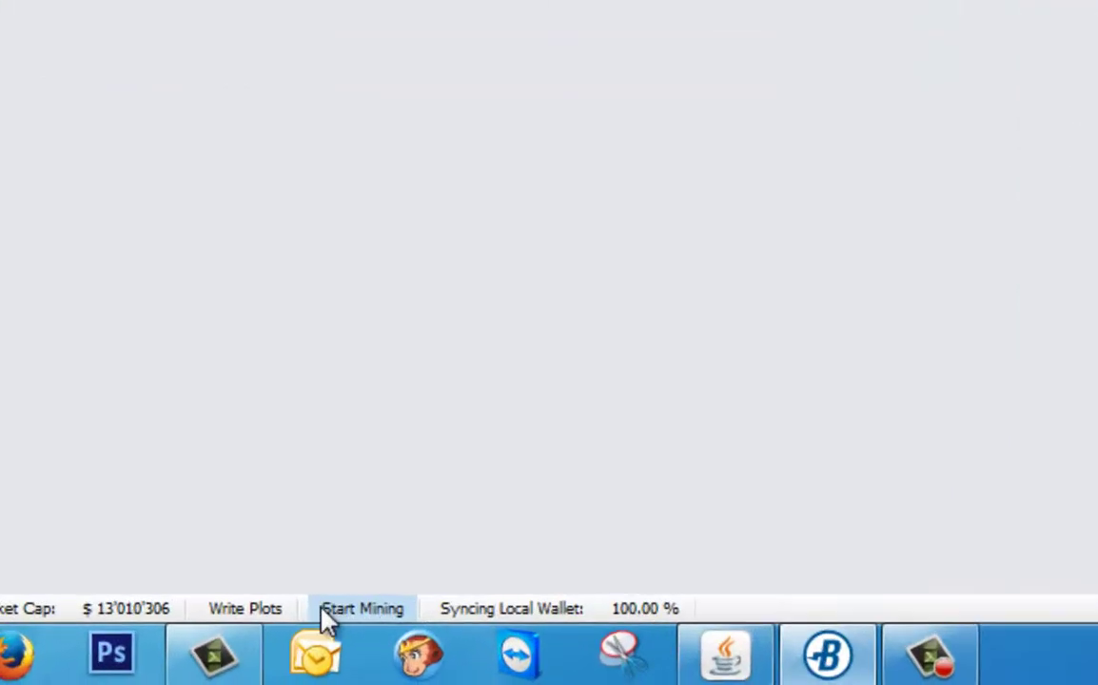
Choose pool.burstcoin.biz:8124 in the Miner settings and copy its address for reward assignment
click(365, 610)
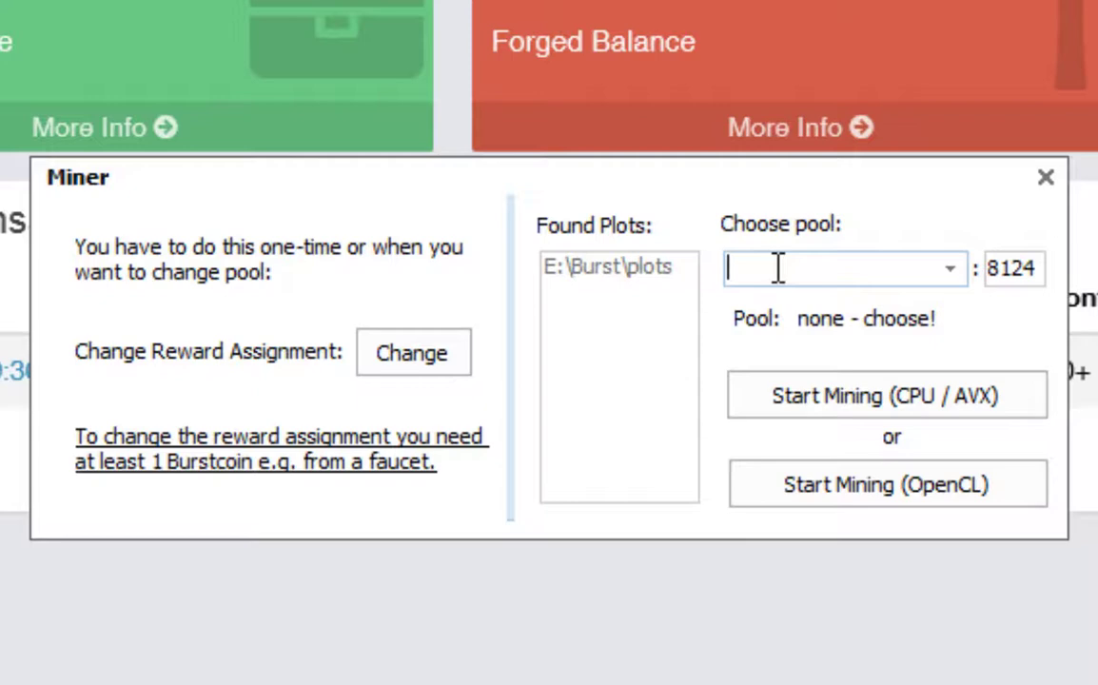
click(948, 270)
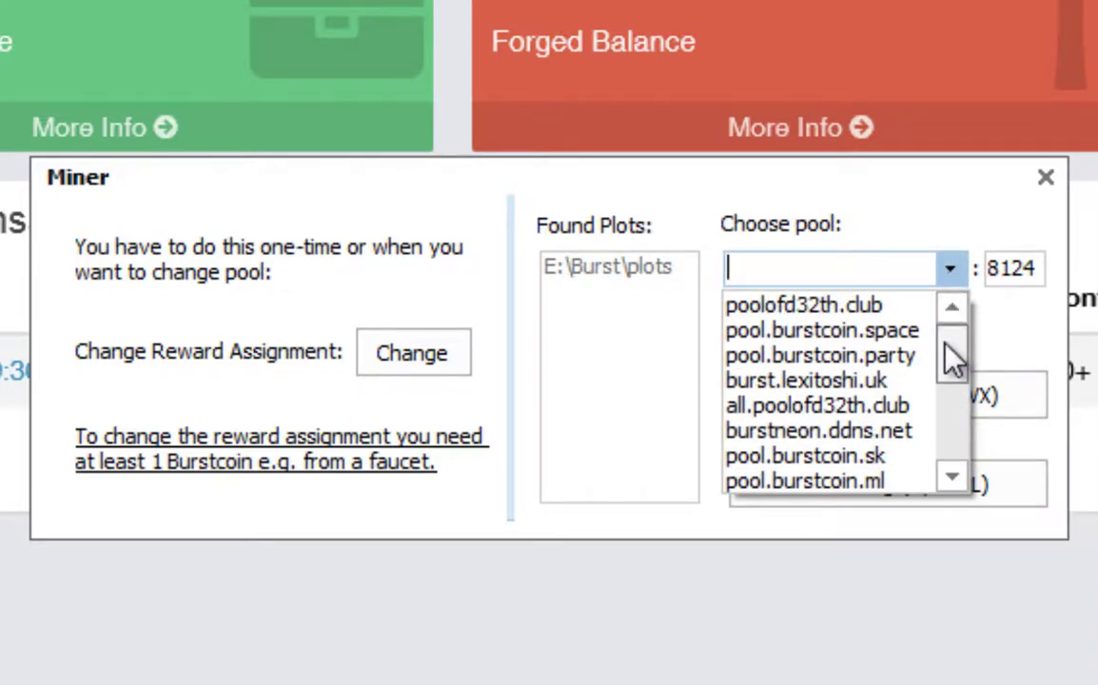
drag(953, 367, 940, 454)
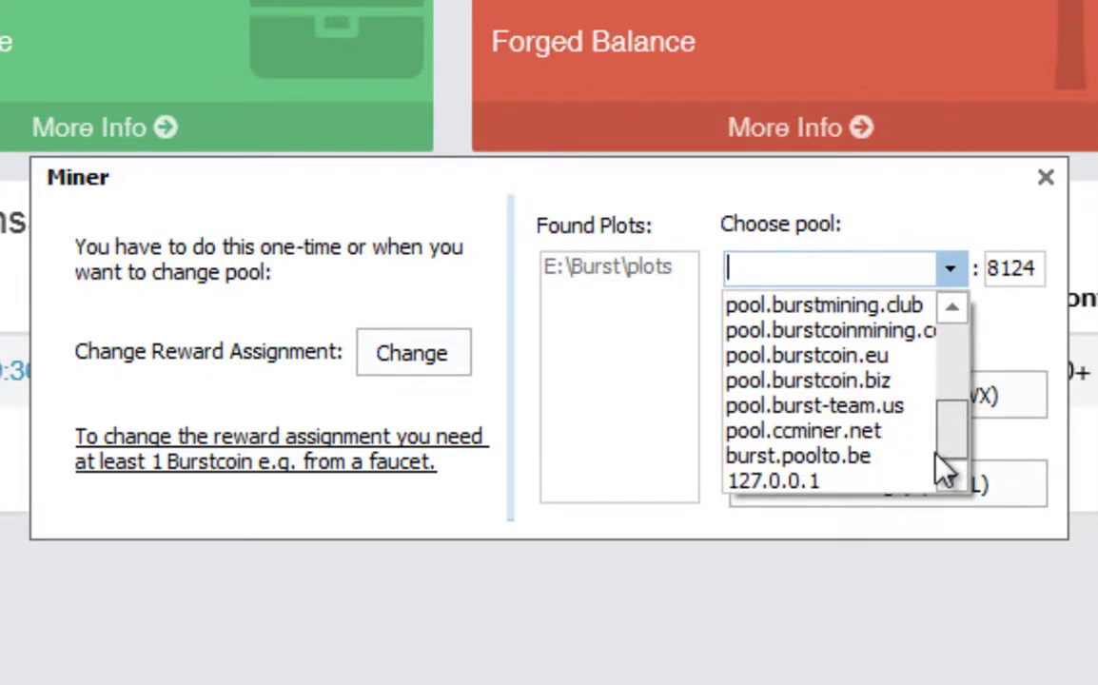
click(833, 381)
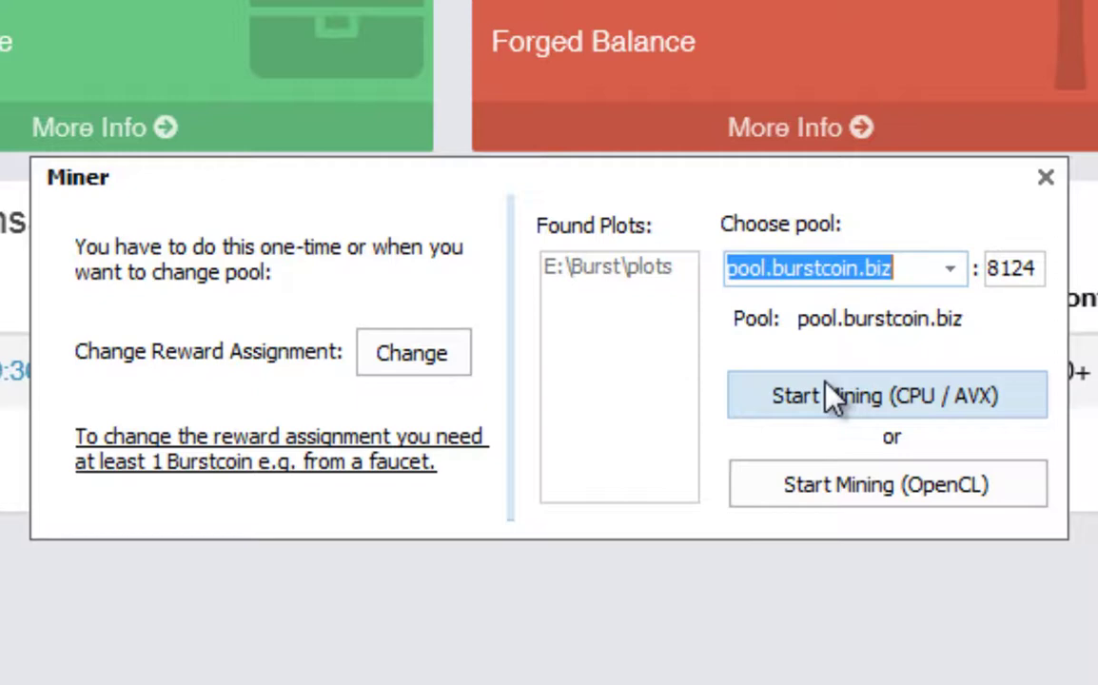
click(411, 367)
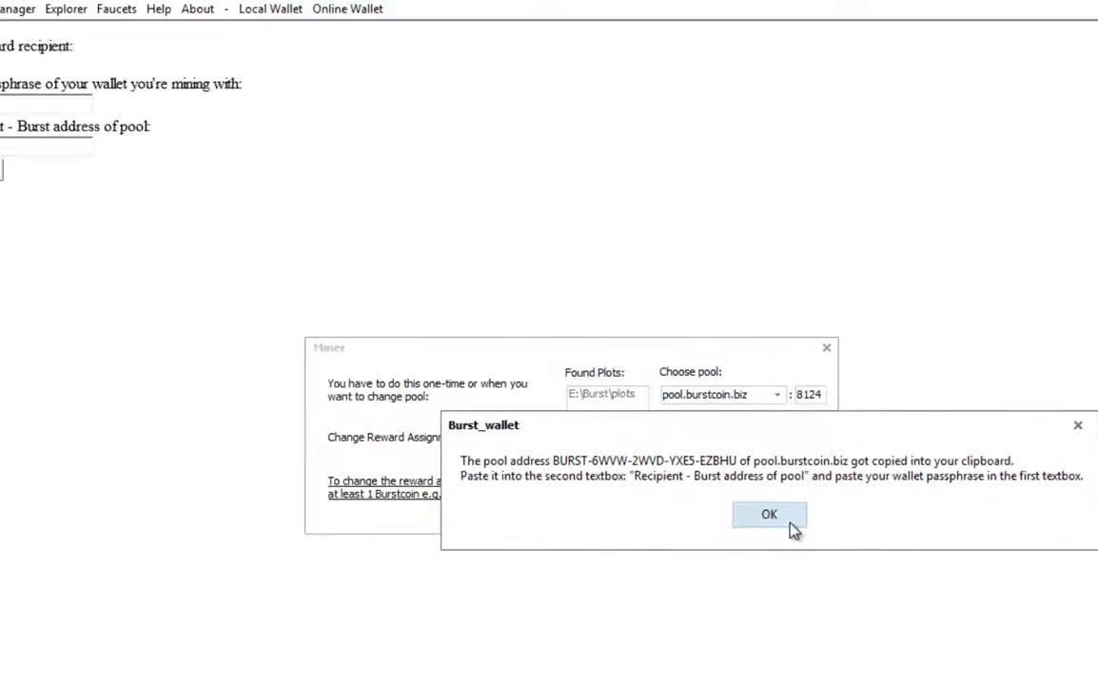
Paste the pool's address into the reward assignment Recipient field
click(791, 524)
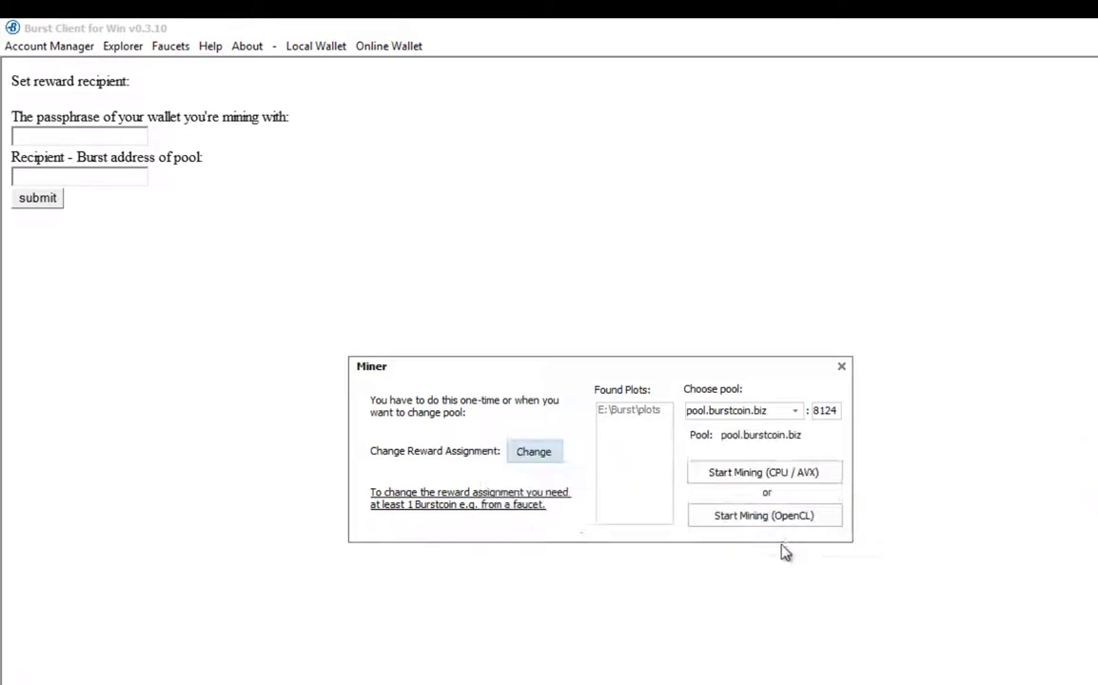
click(28, 176)
right_click(30, 178)
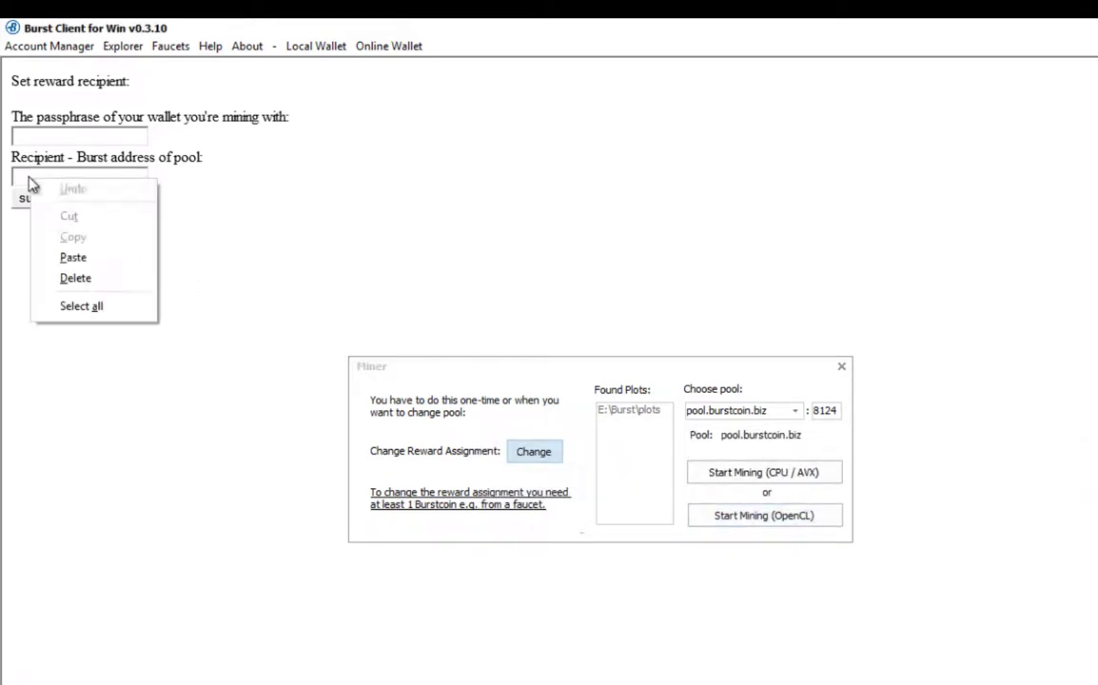
click(73, 258)
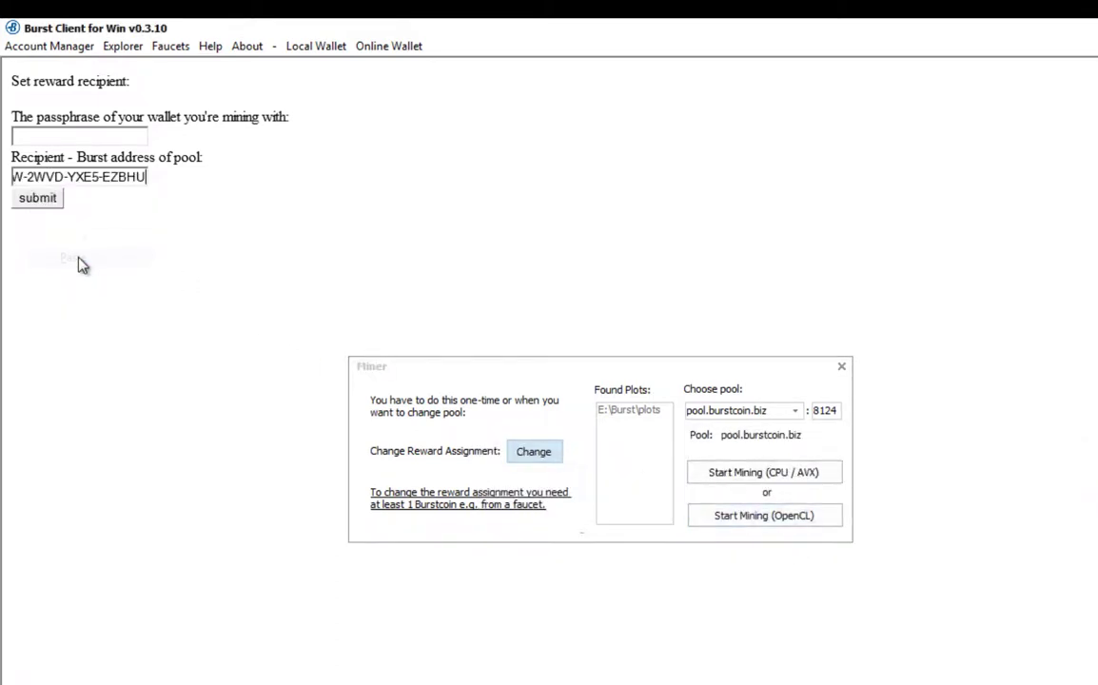
Copy the wallet passphrase from burstinfo.txt into the passphrase field and submit the assignment
click(41, 133)
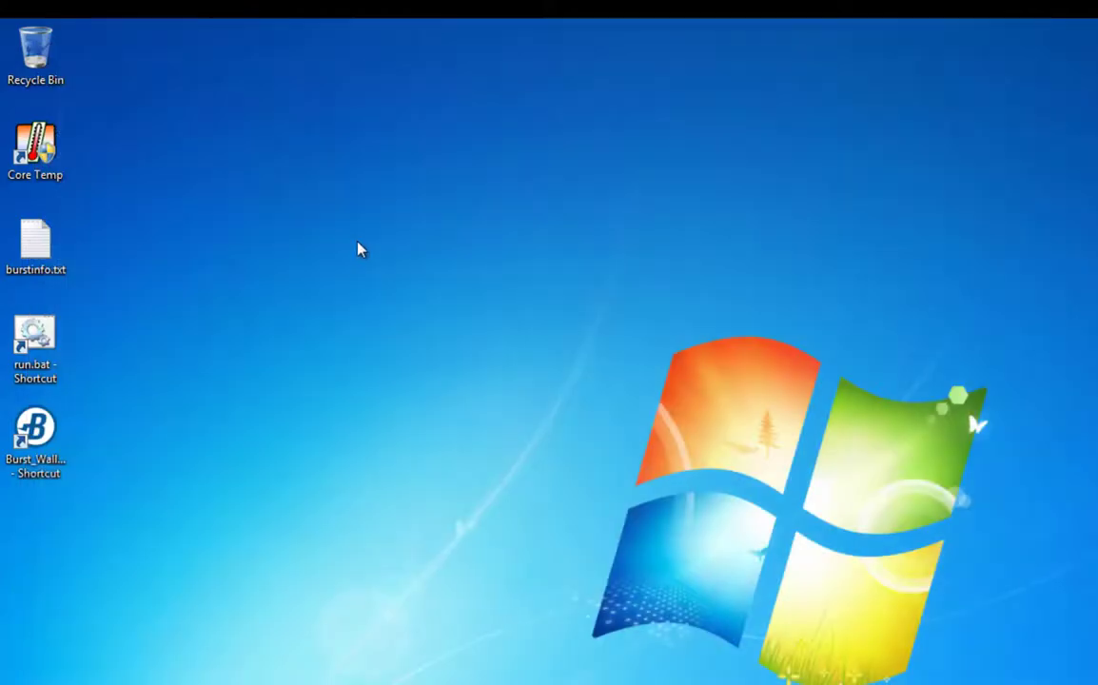
double_click(35, 243)
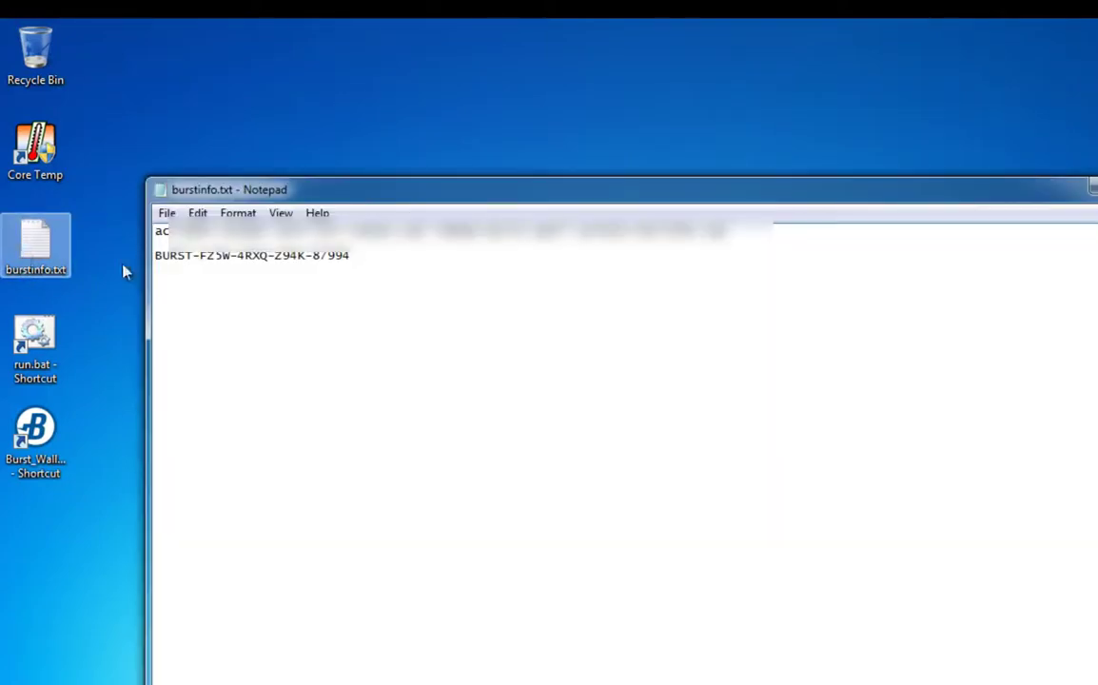
drag(725, 230, 141, 203)
right_click(178, 233)
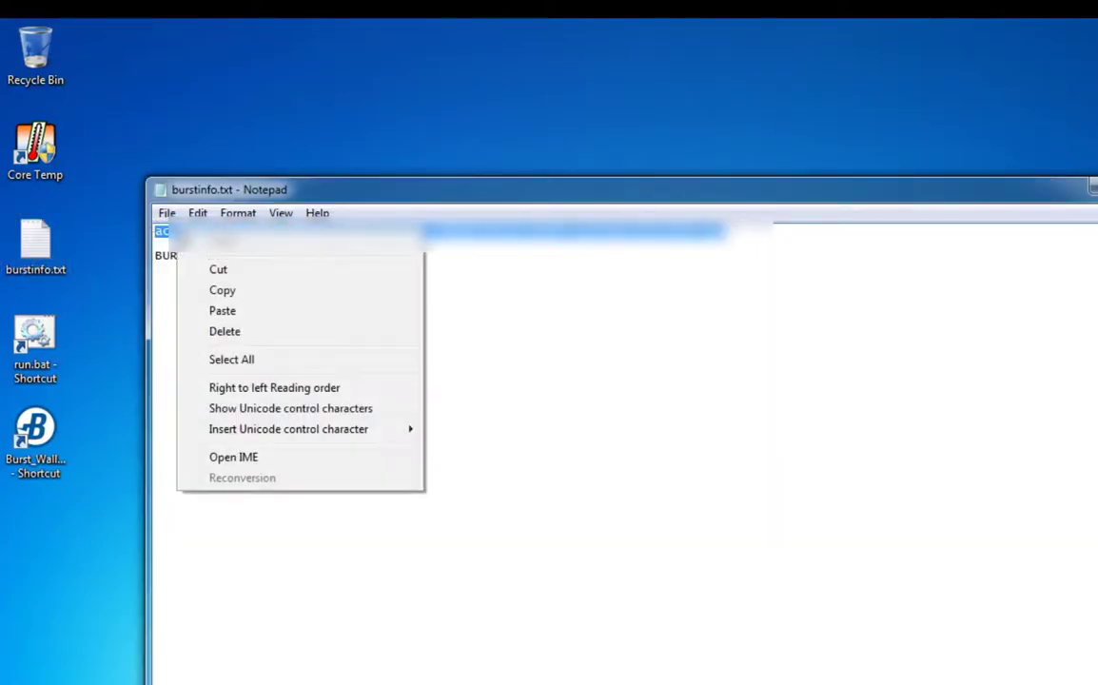
click(218, 291)
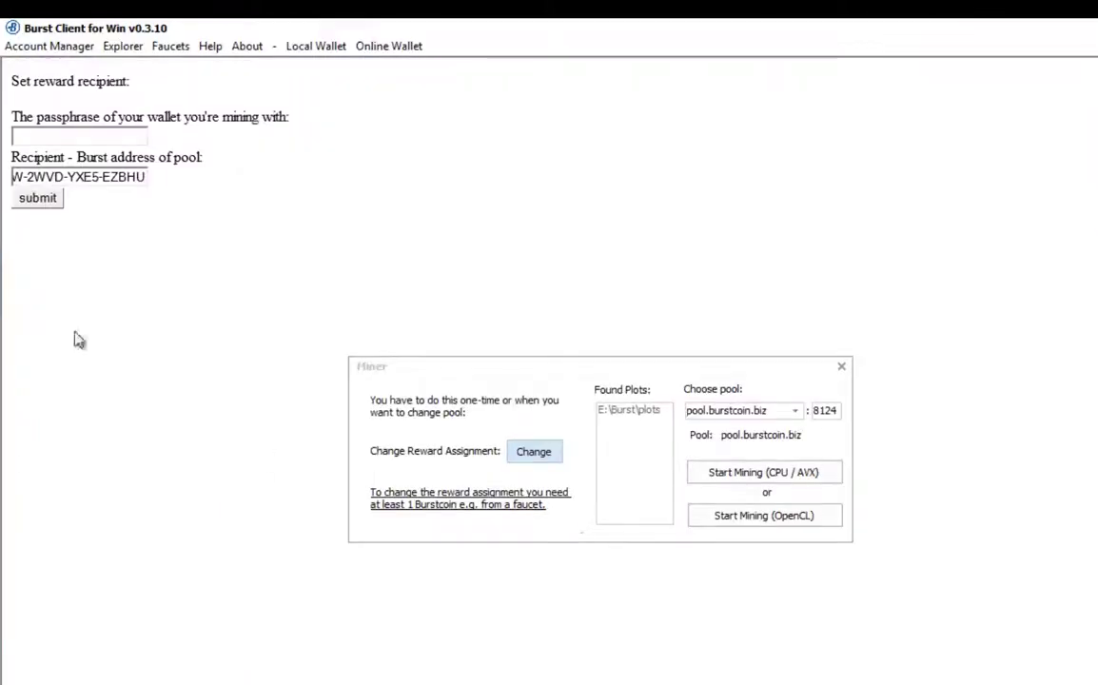
click(35, 135)
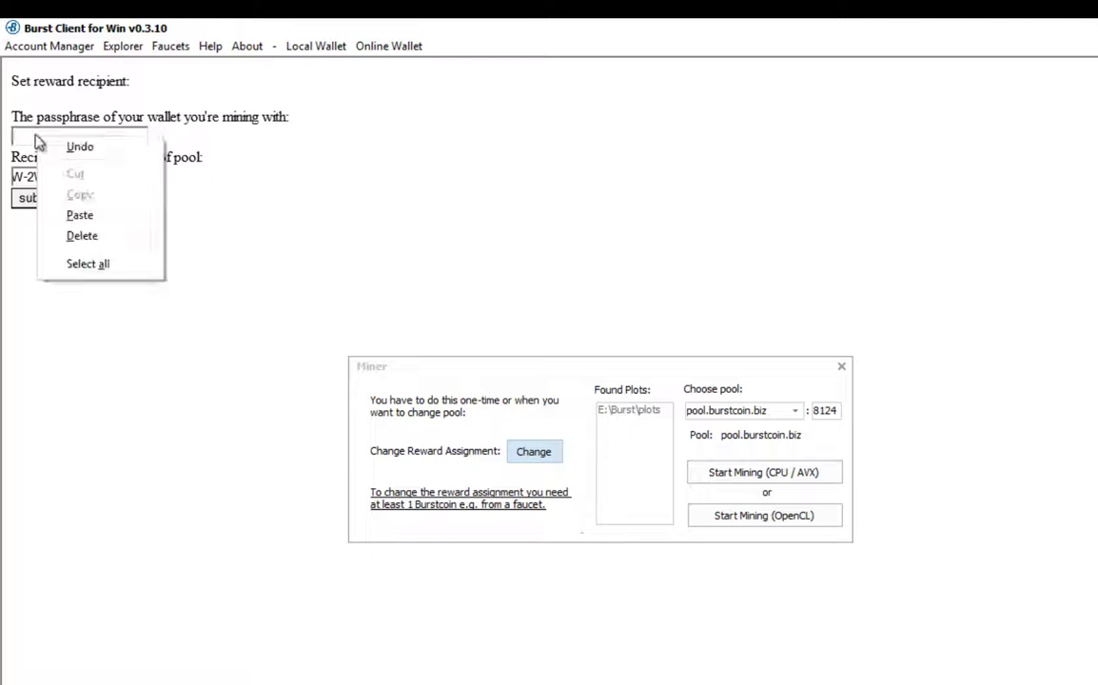
right_click(36, 136)
click(76, 215)
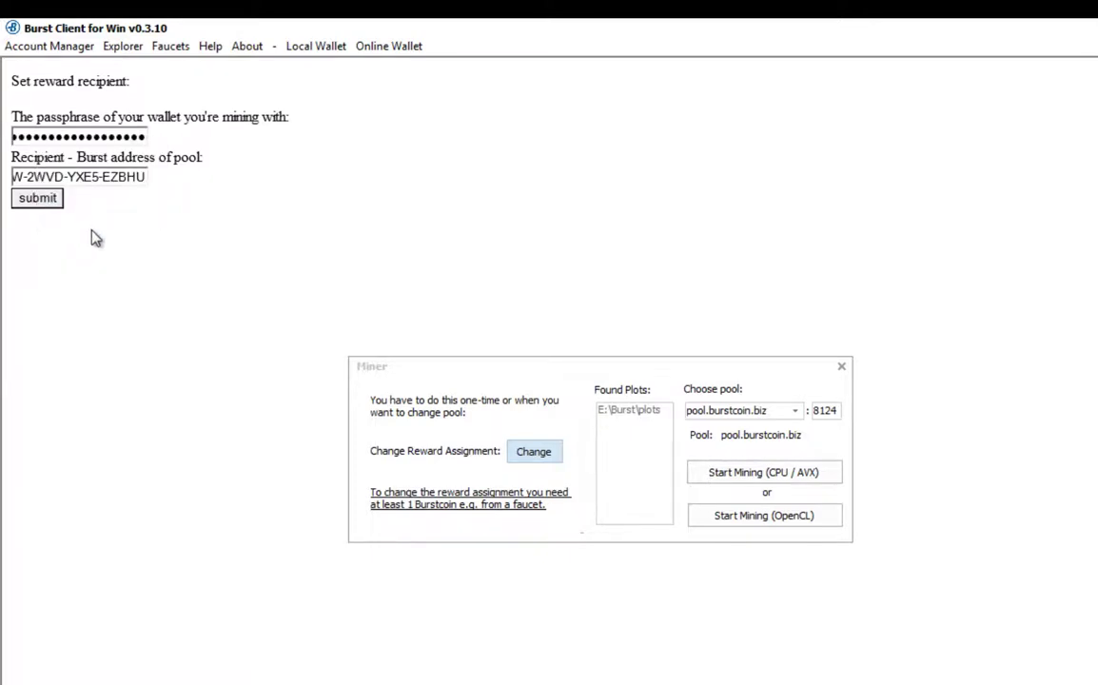
click(35, 199)
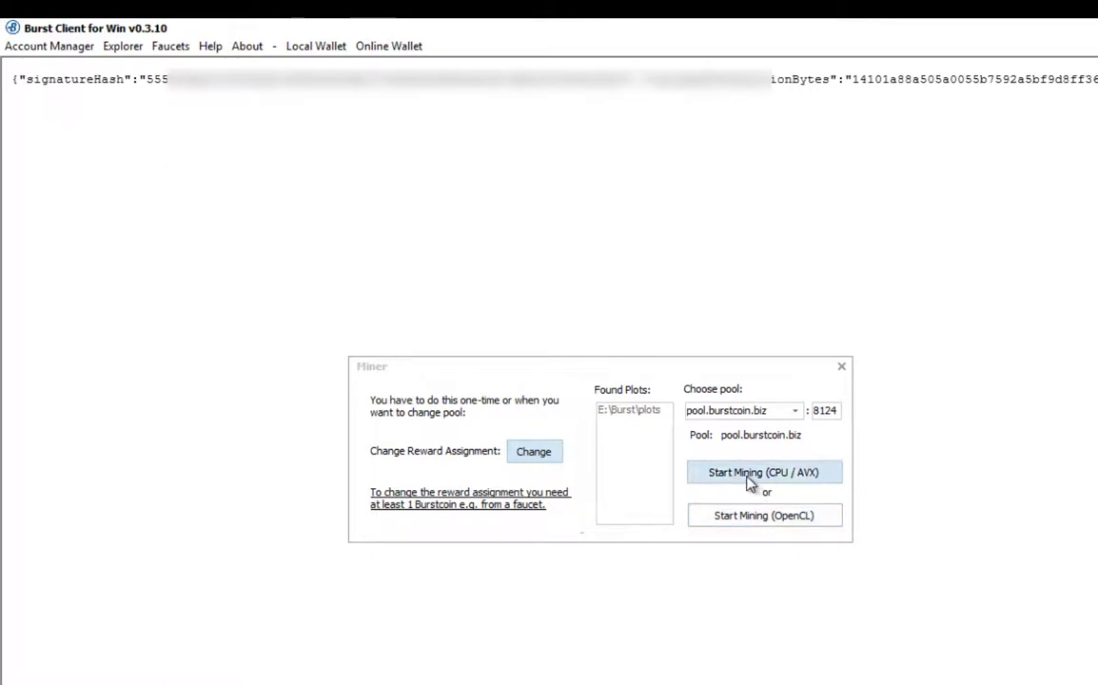
Start the CPU / AVX miner on pool.burstcoin.biz
click(748, 475)
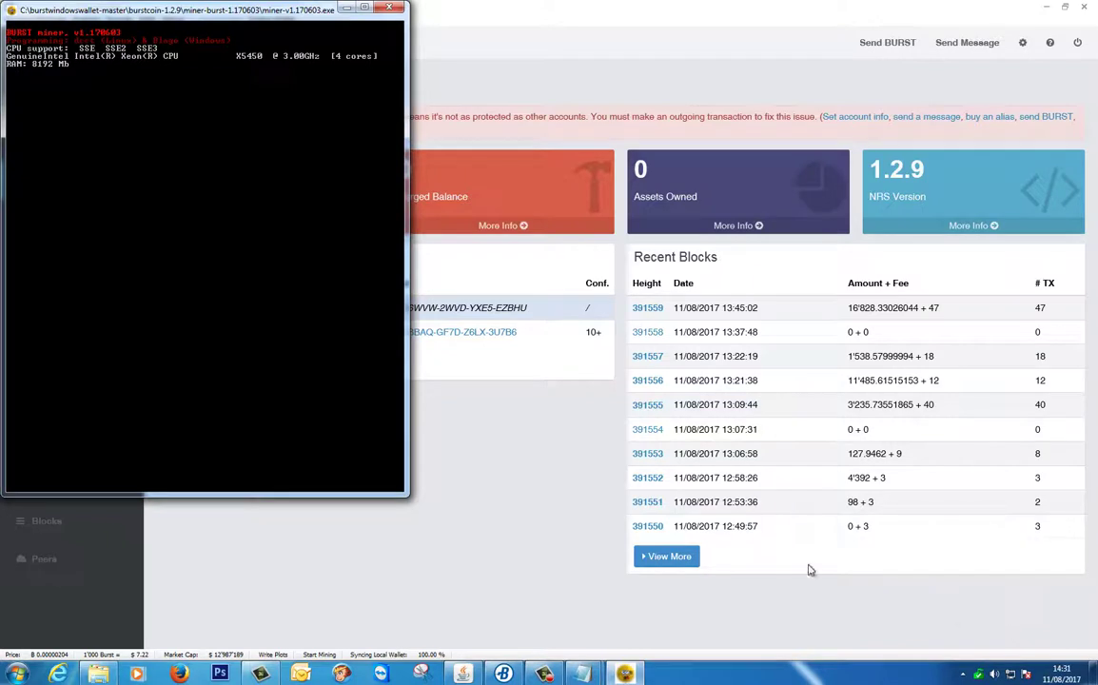
Recheck the chosen pool in the Miner dialog, then bring Firefox to the front
click(423, 352)
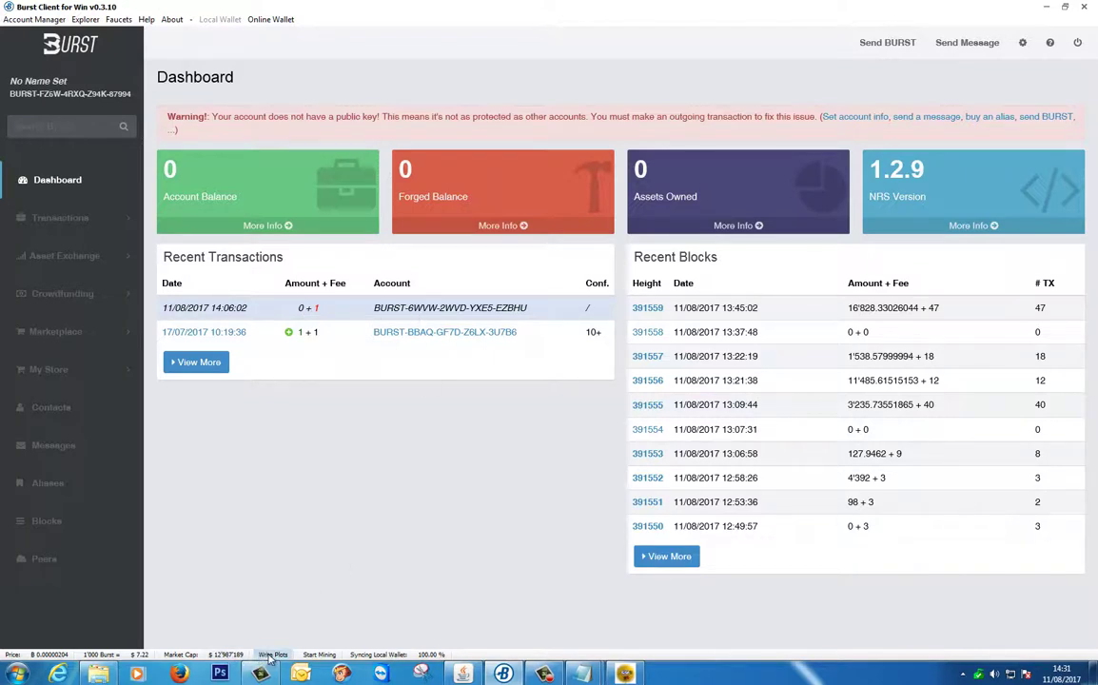
click(320, 655)
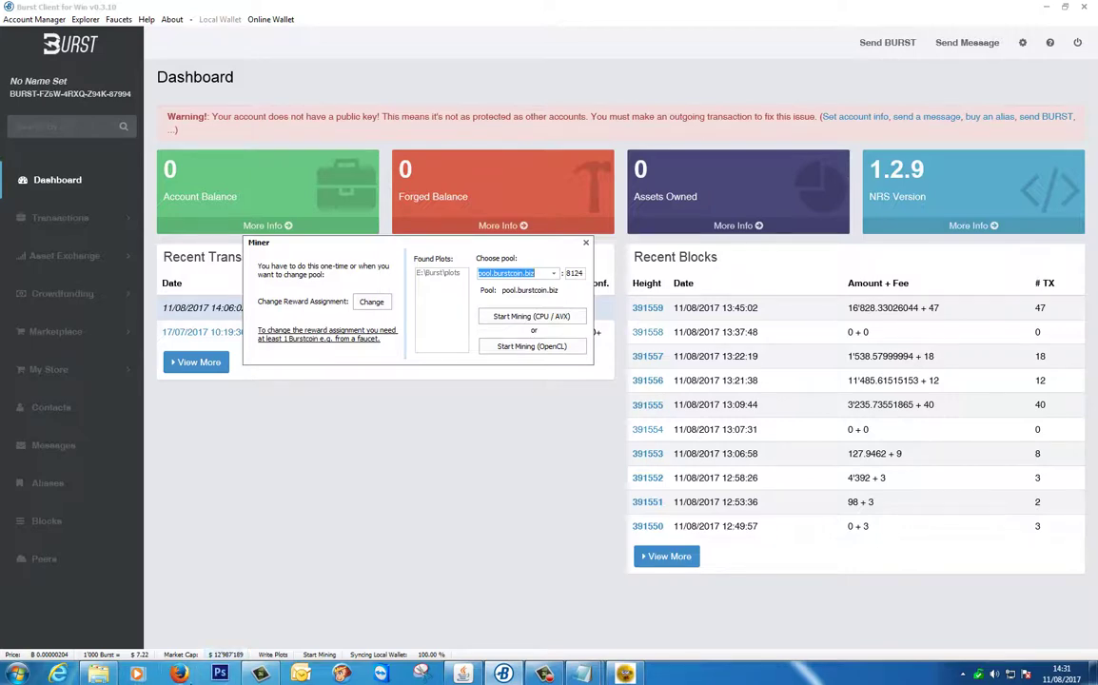
click(181, 674)
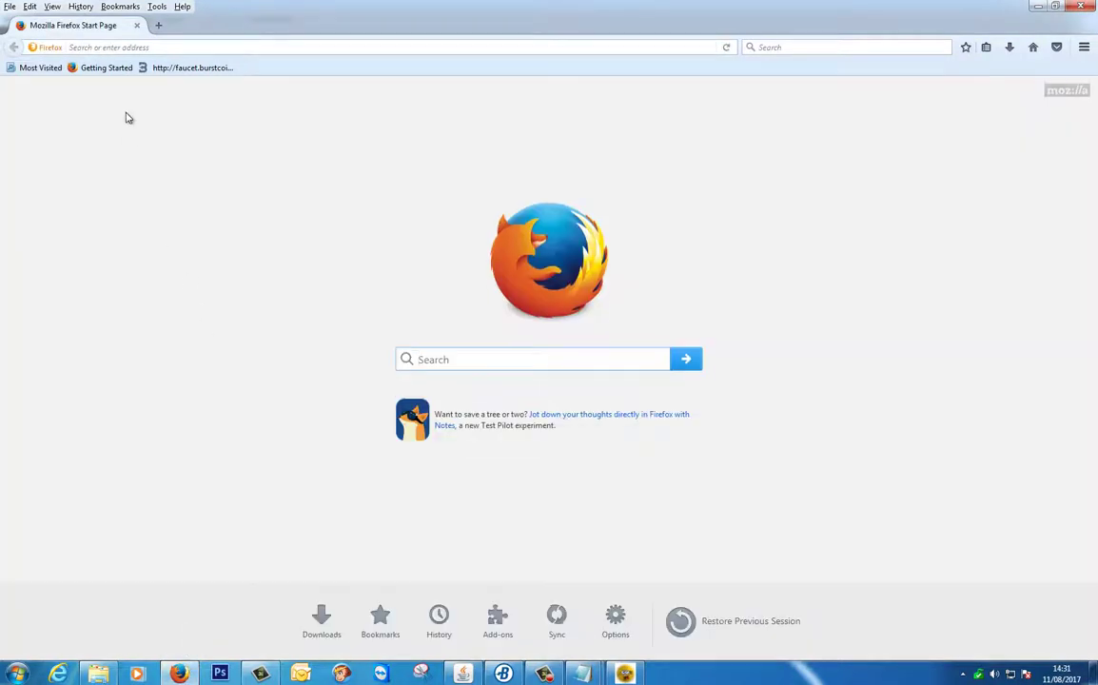
Load pool.burstcoin.biz in Firefox's address bar
click(129, 51)
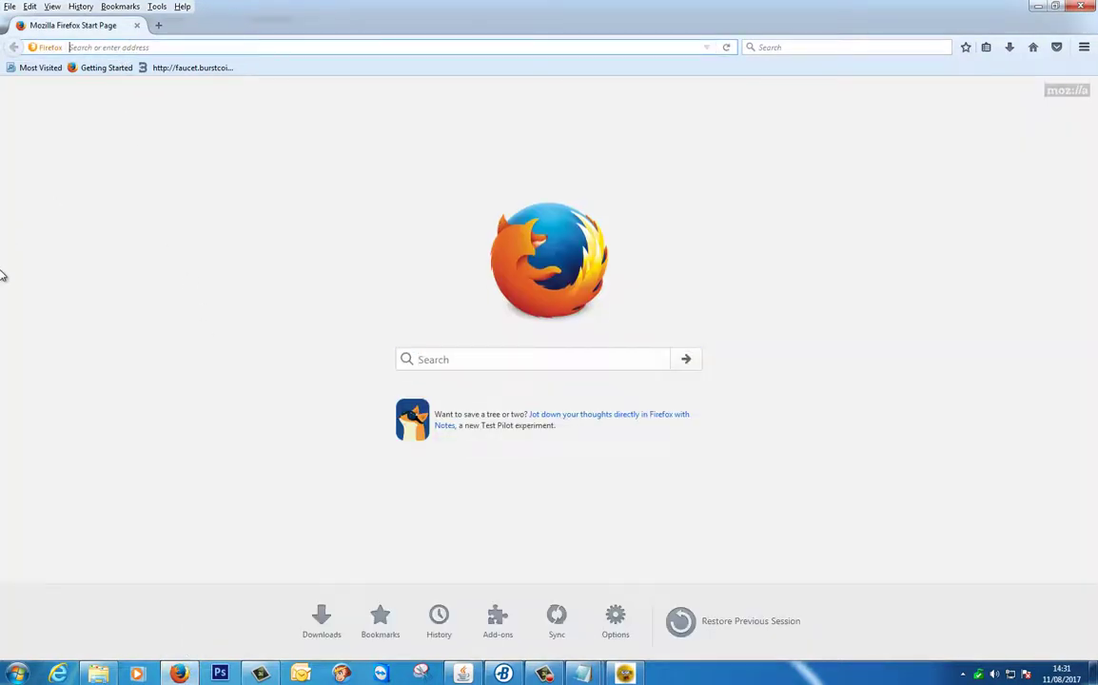
text(pool.bu)
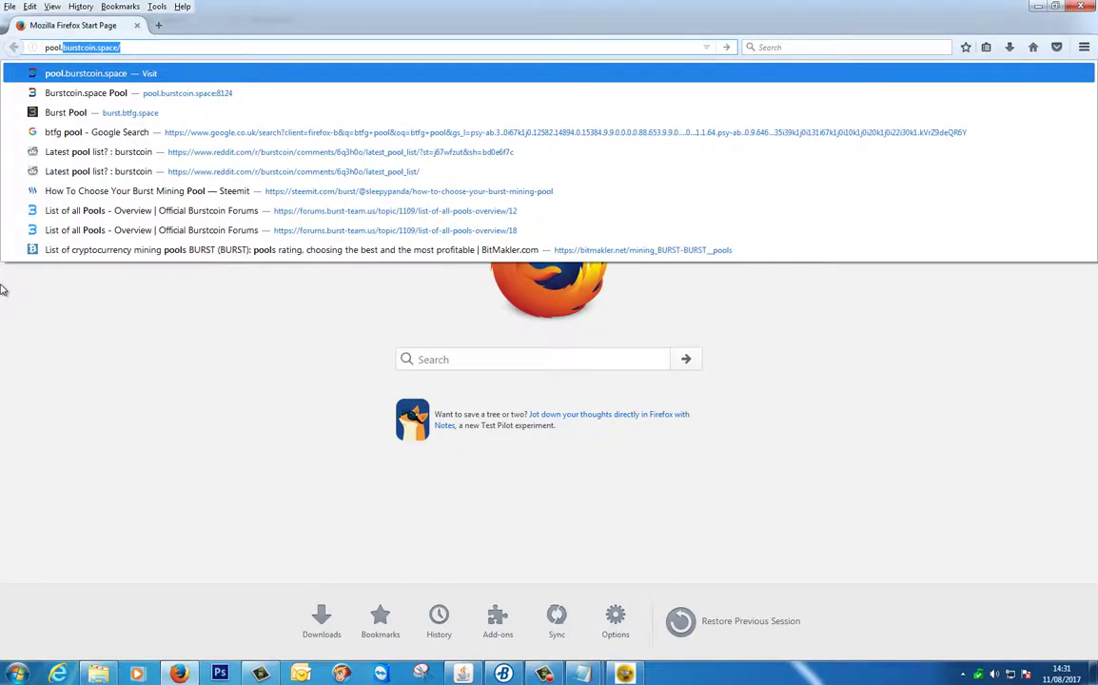
text(rstc)
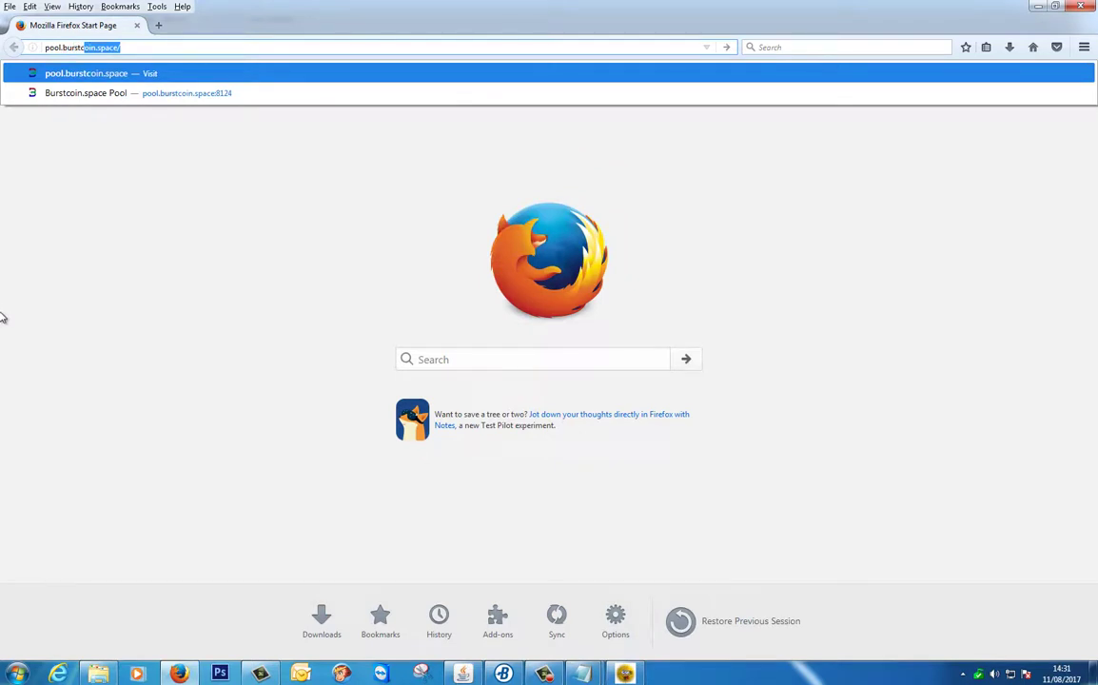
text(oin.biz)
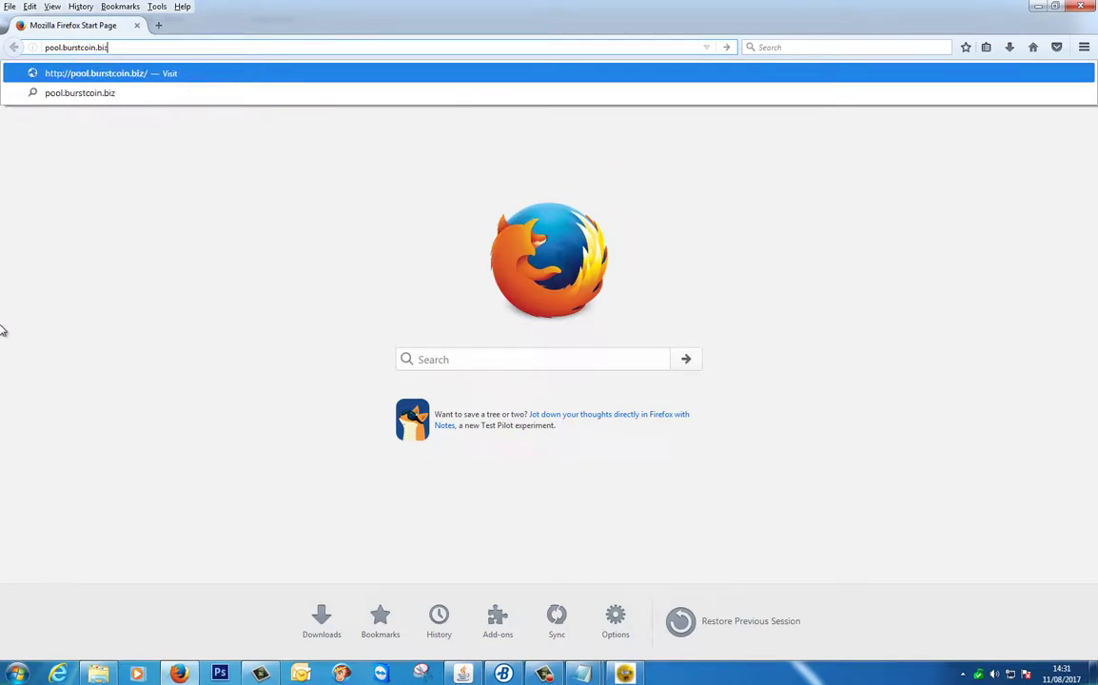
key(Return)
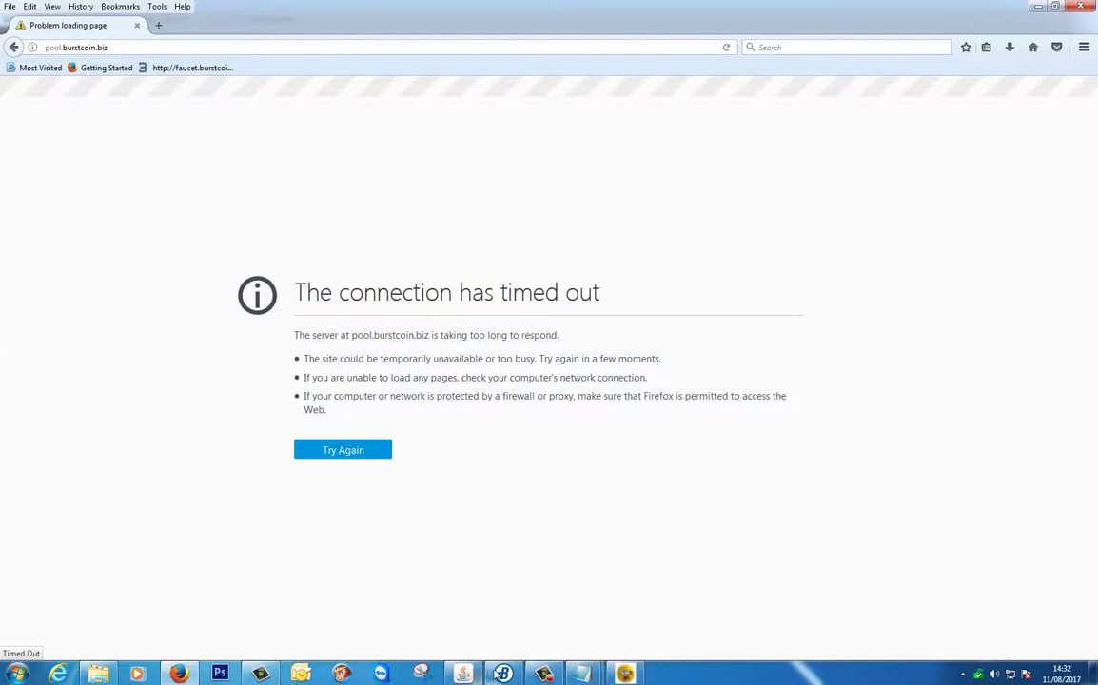
click(462, 674)
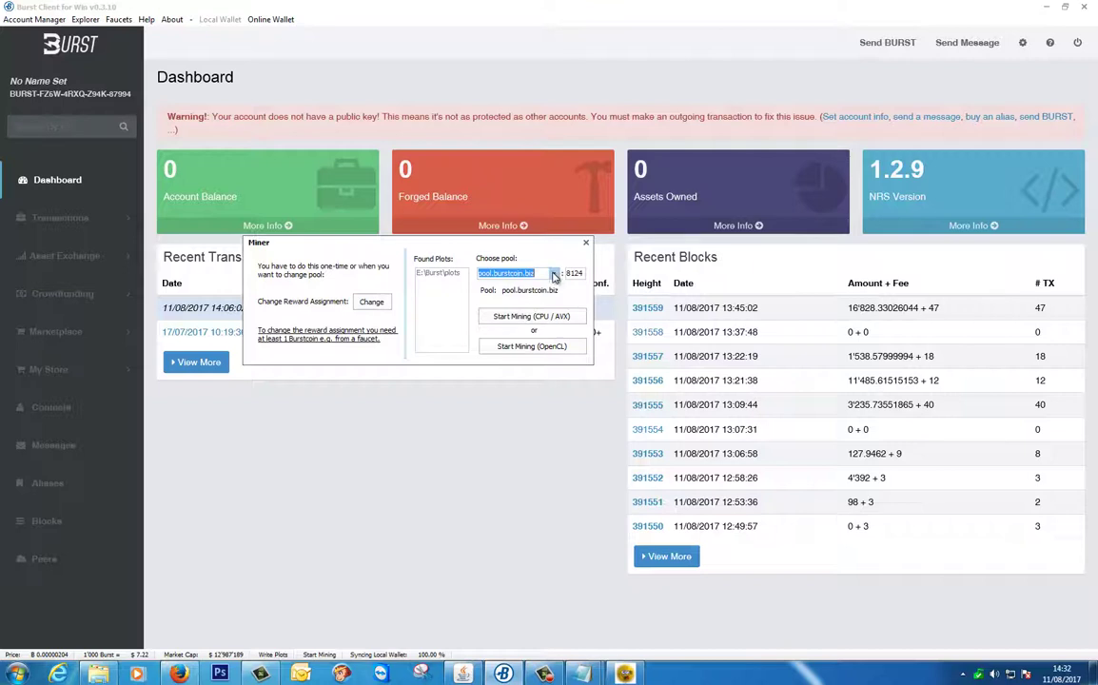
click(509, 273)
scroll(555, 305, down, 3)
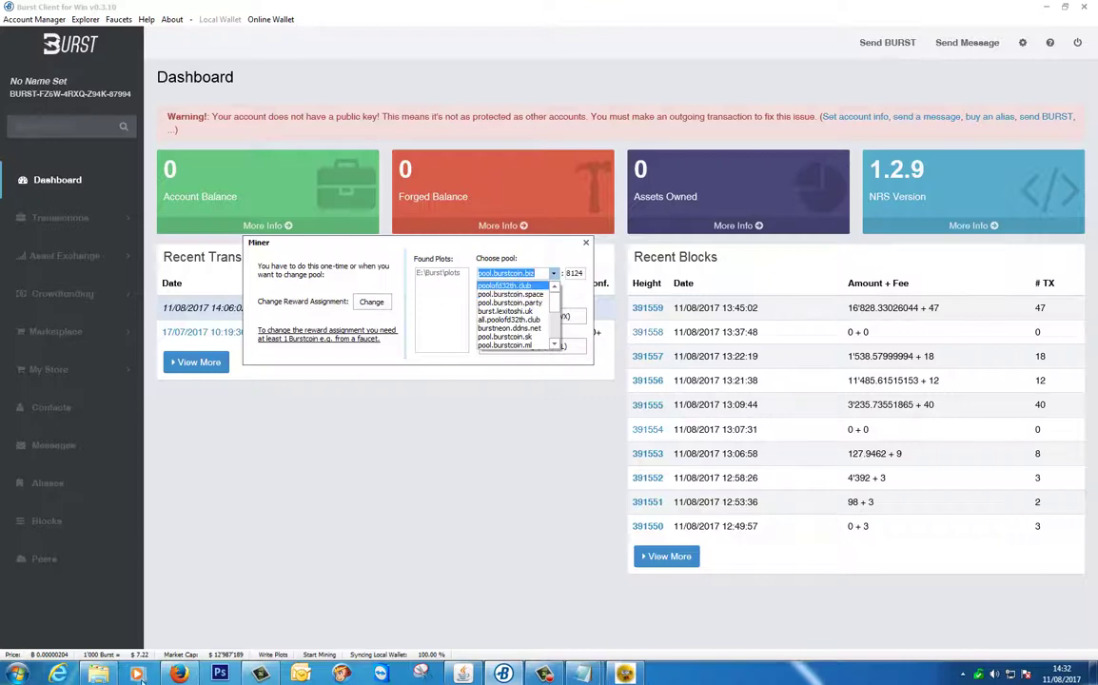
click(180, 669)
Change the address to pool.burstcoin.space and load the pool dashboard
click(114, 46)
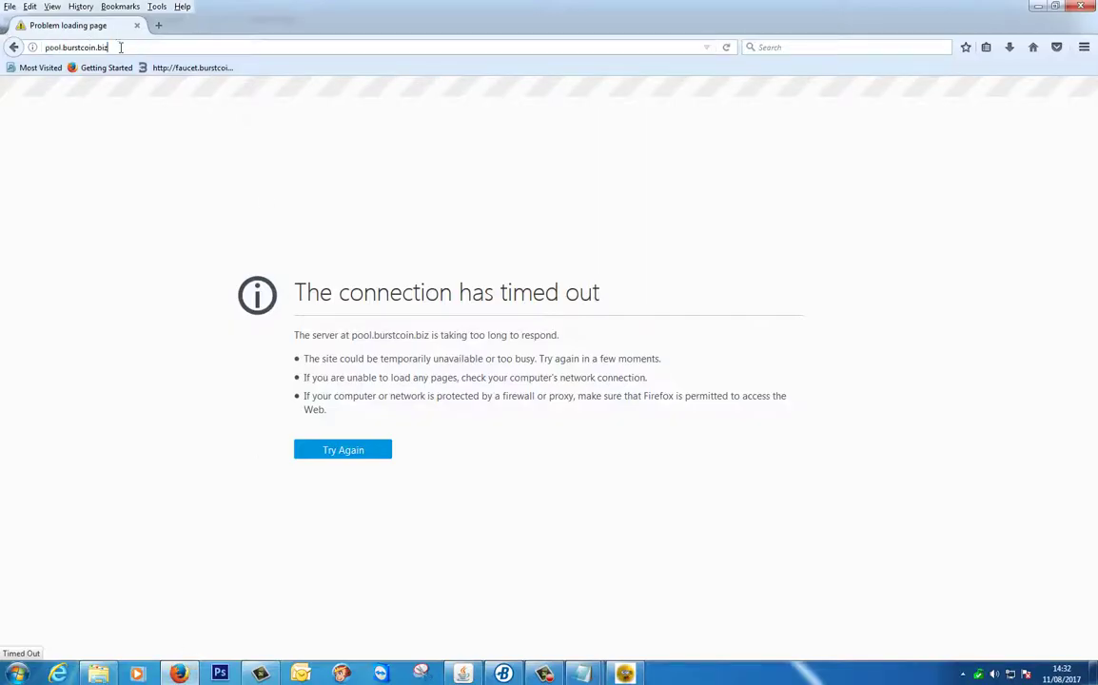
click(113, 46)
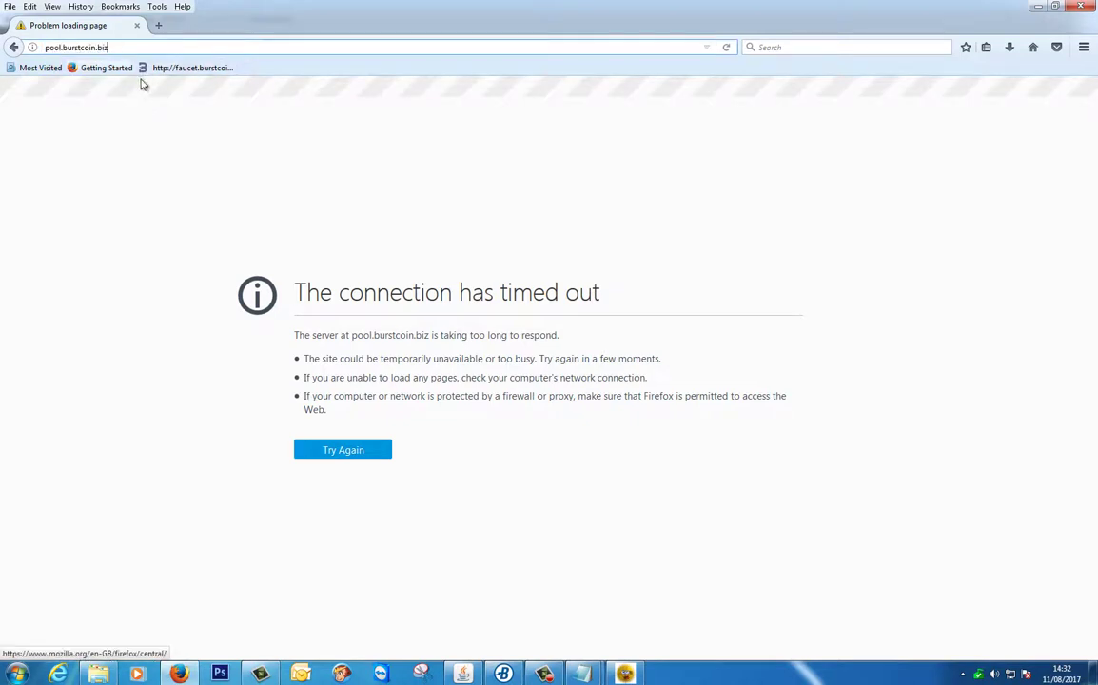
key(BackSpace)
key(BackSpace)
key(BackSpace)
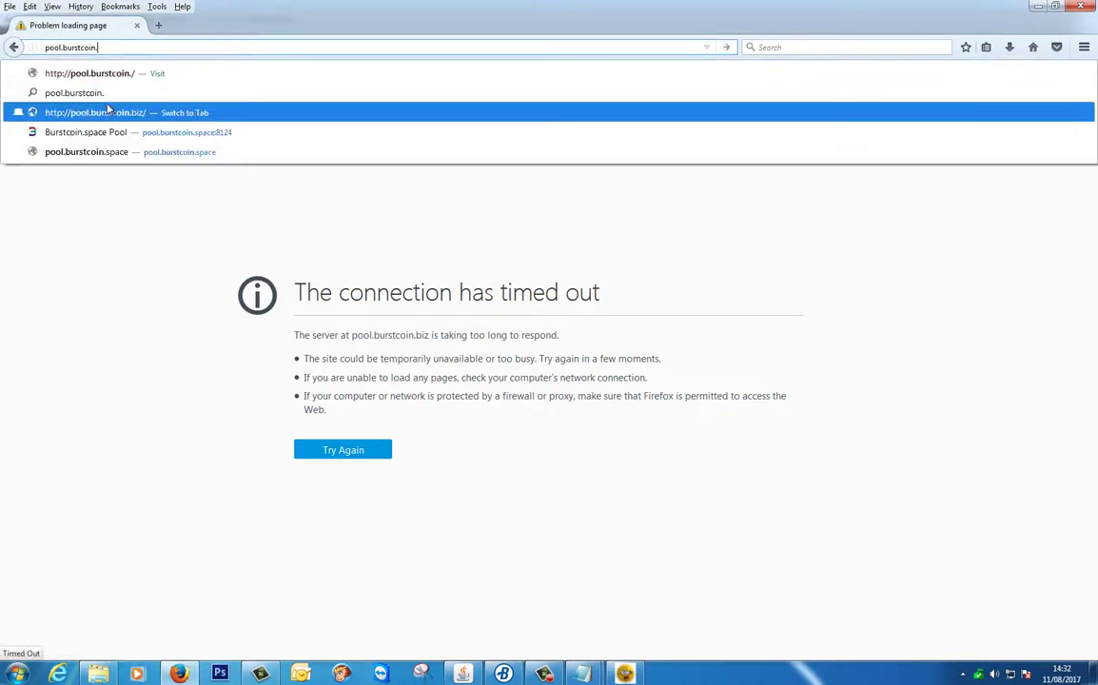
text(space/)
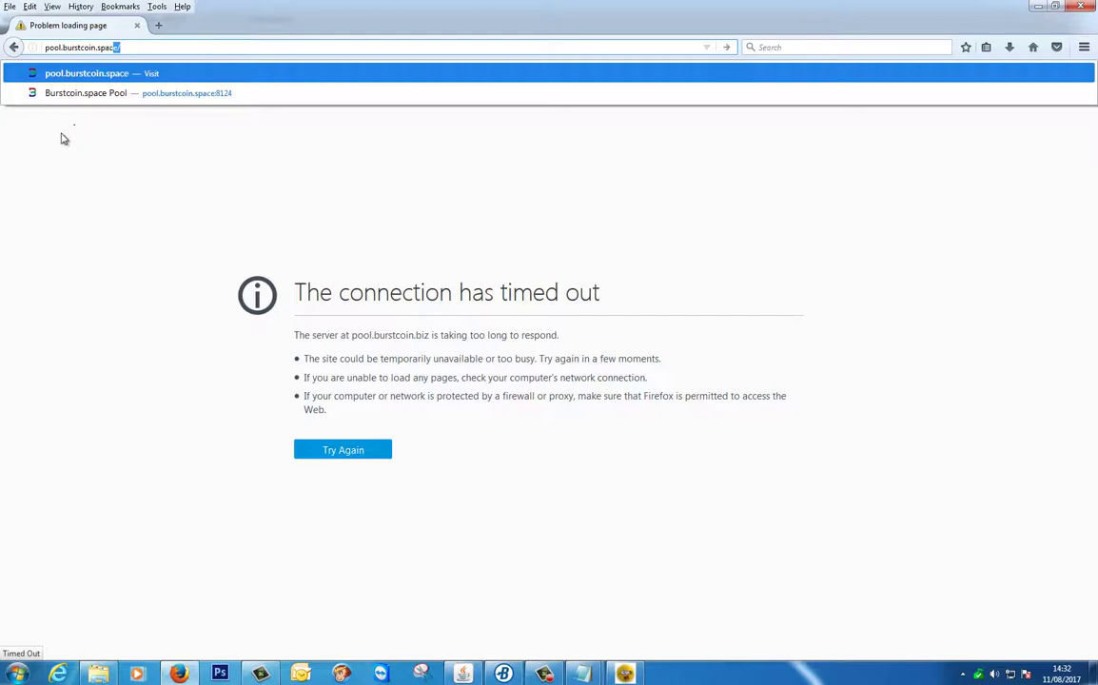
key(Return)
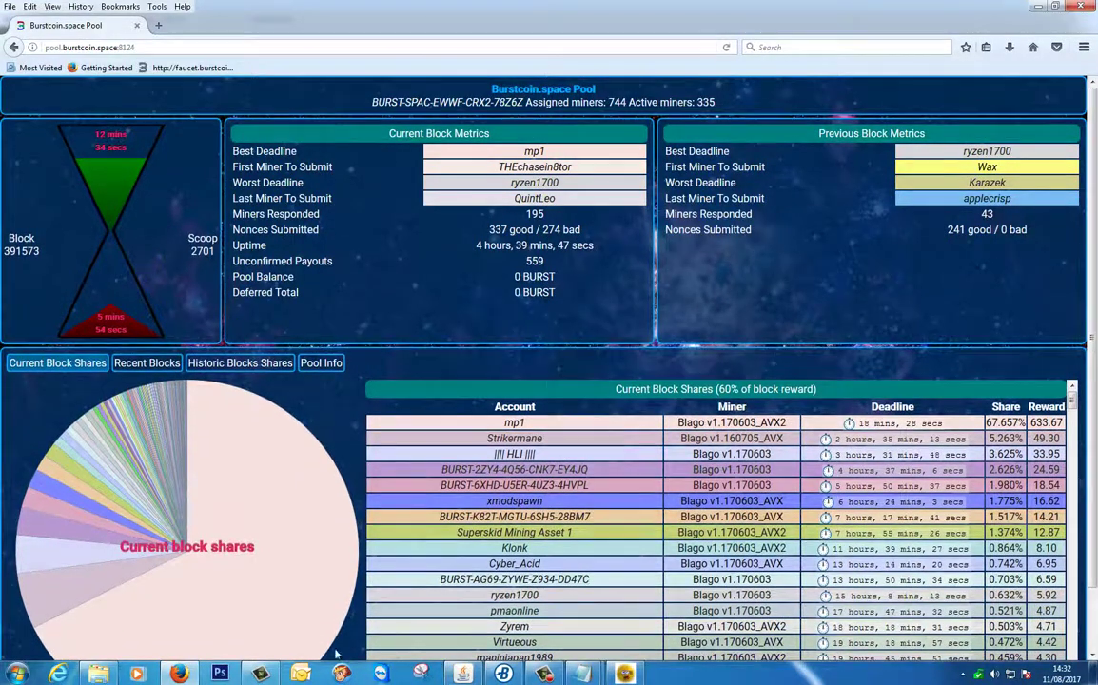
Return to Burst Client, close the Miner dialog, and check the pending transaction's confirmations
click(503, 673)
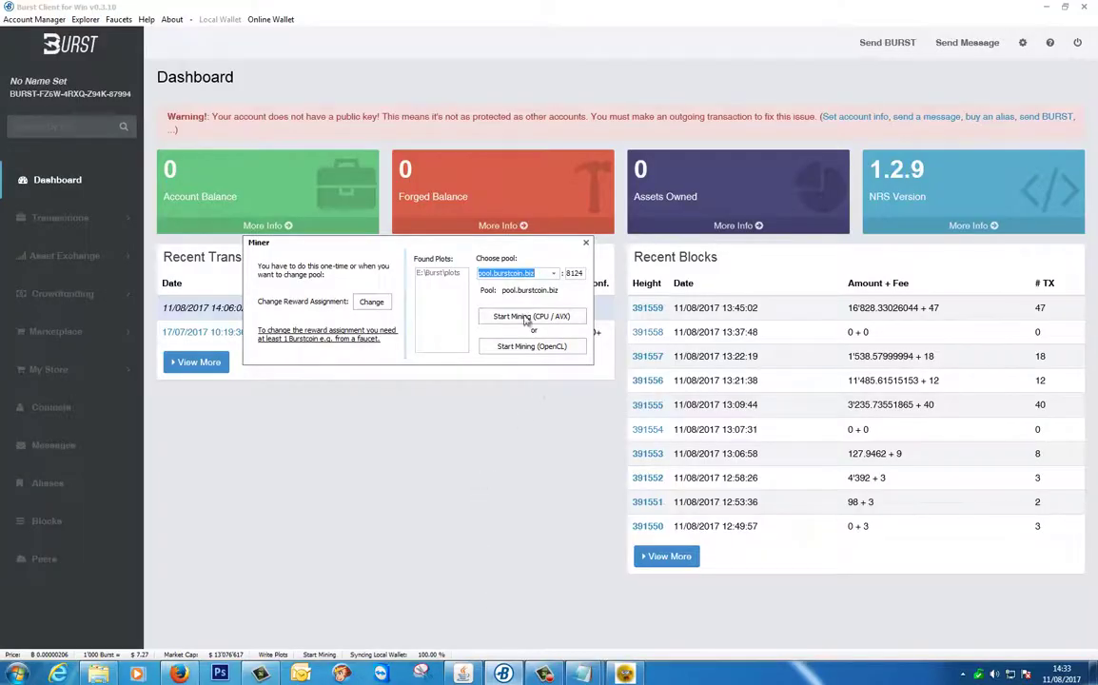
click(585, 245)
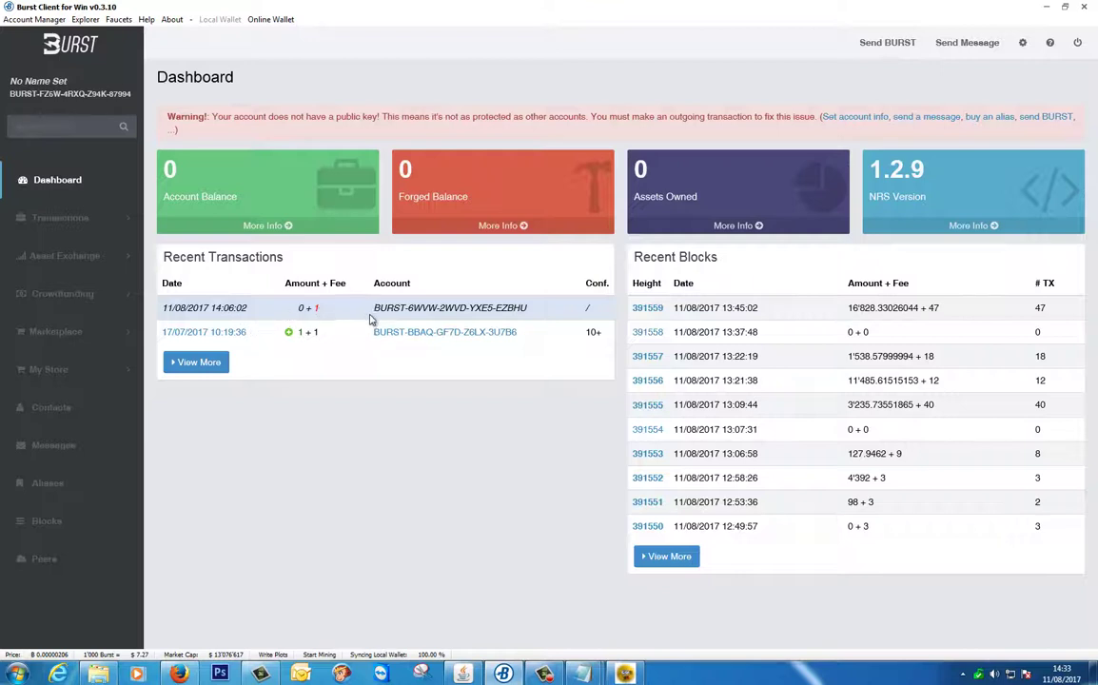
mouse_move(600, 311)
Load Wallet2.txt from the Account Manager, copying its passphrase
click(28, 20)
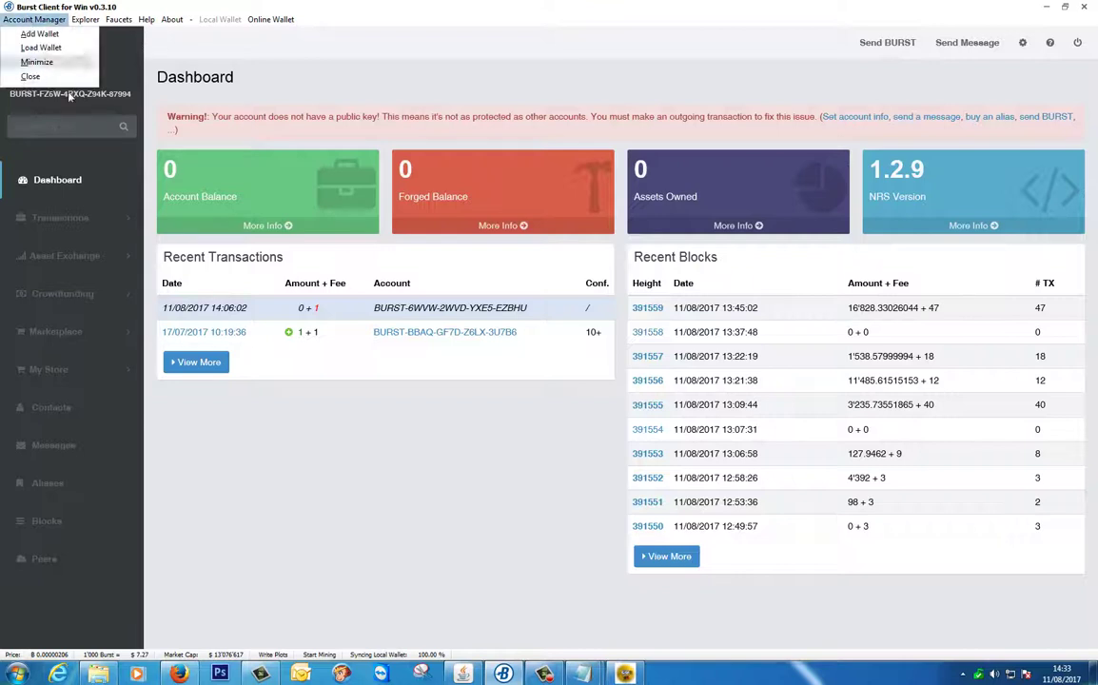
click(41, 50)
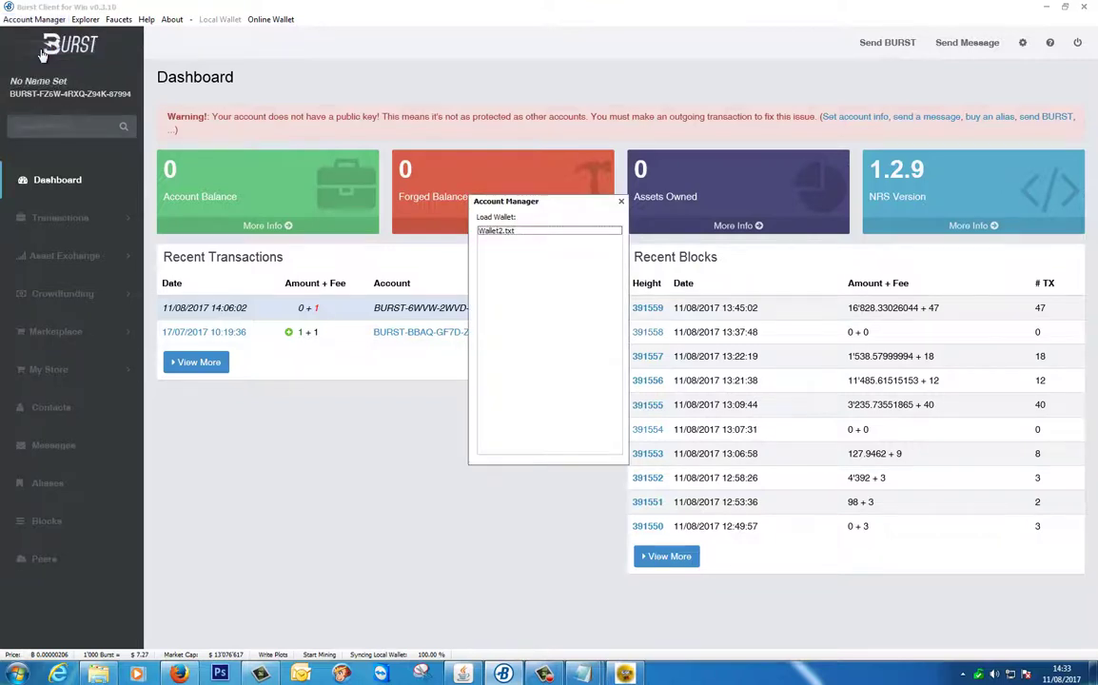
click(495, 232)
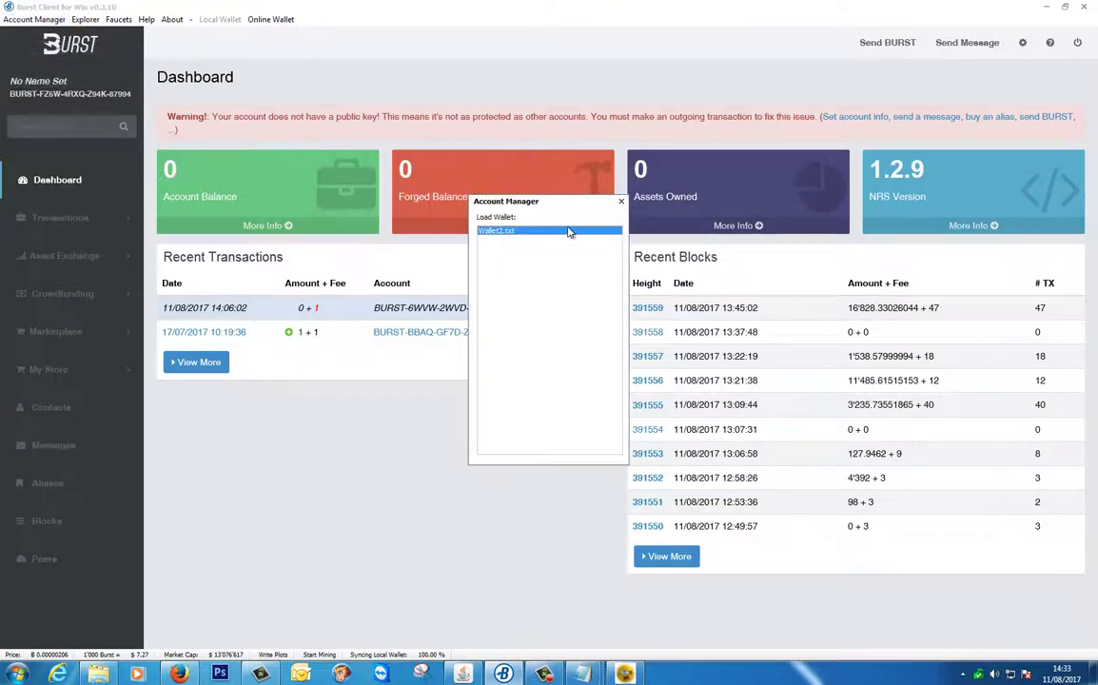
double_click(513, 235)
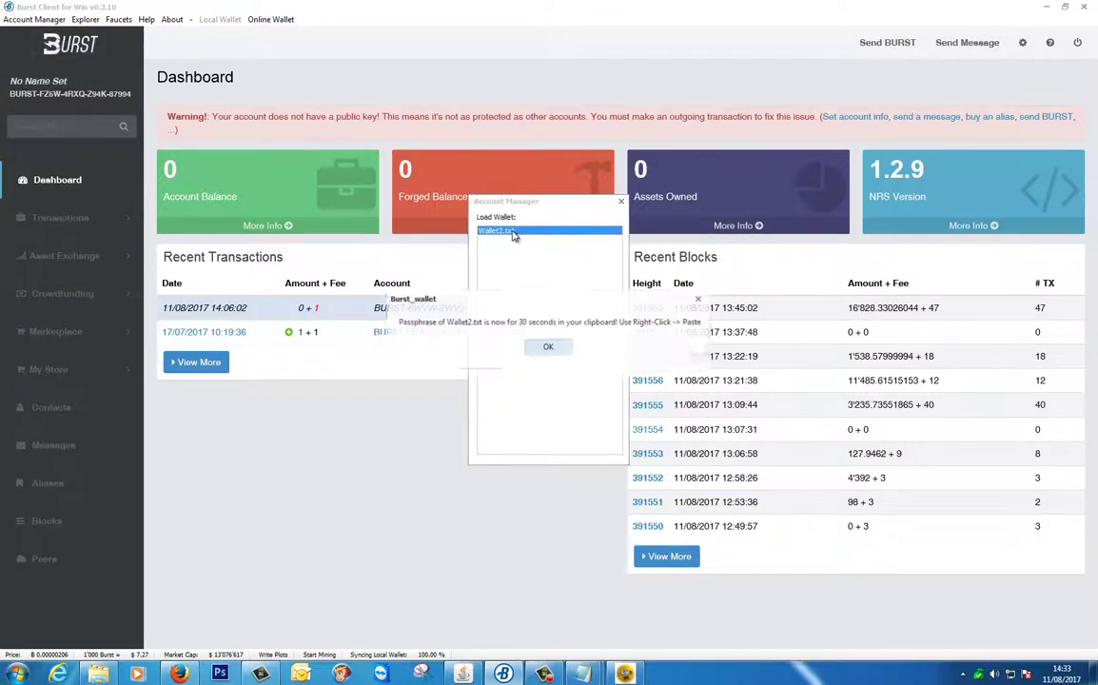
click(548, 350)
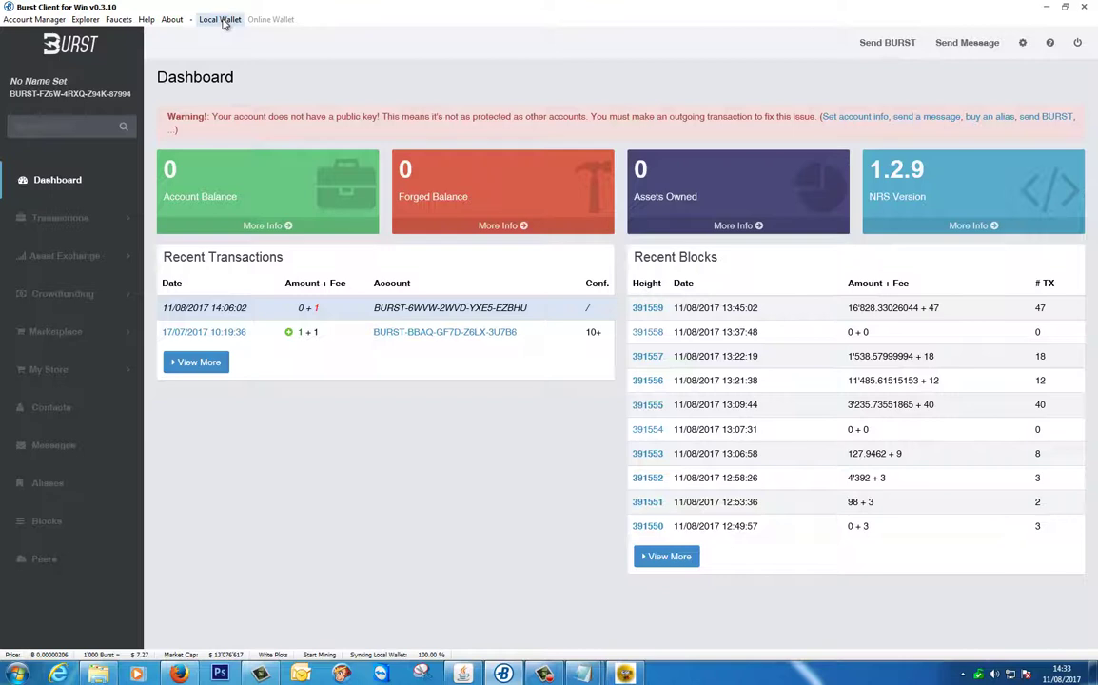
Log into the local wallet with the pasted passphrase, set to be remembered
click(220, 20)
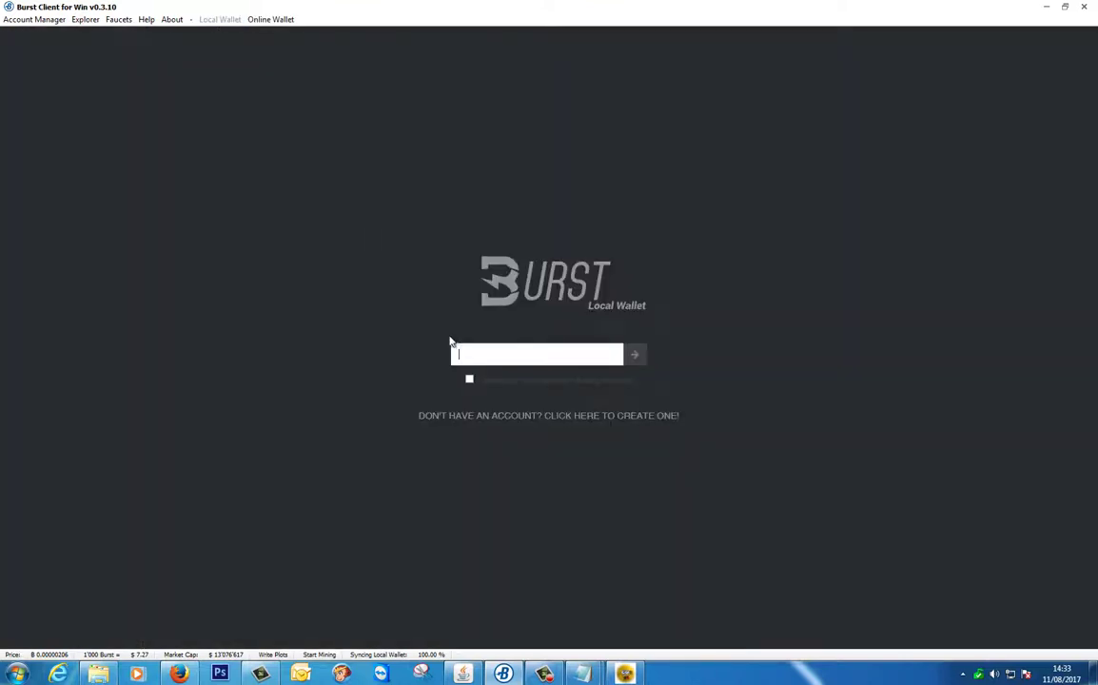
right_click(473, 356)
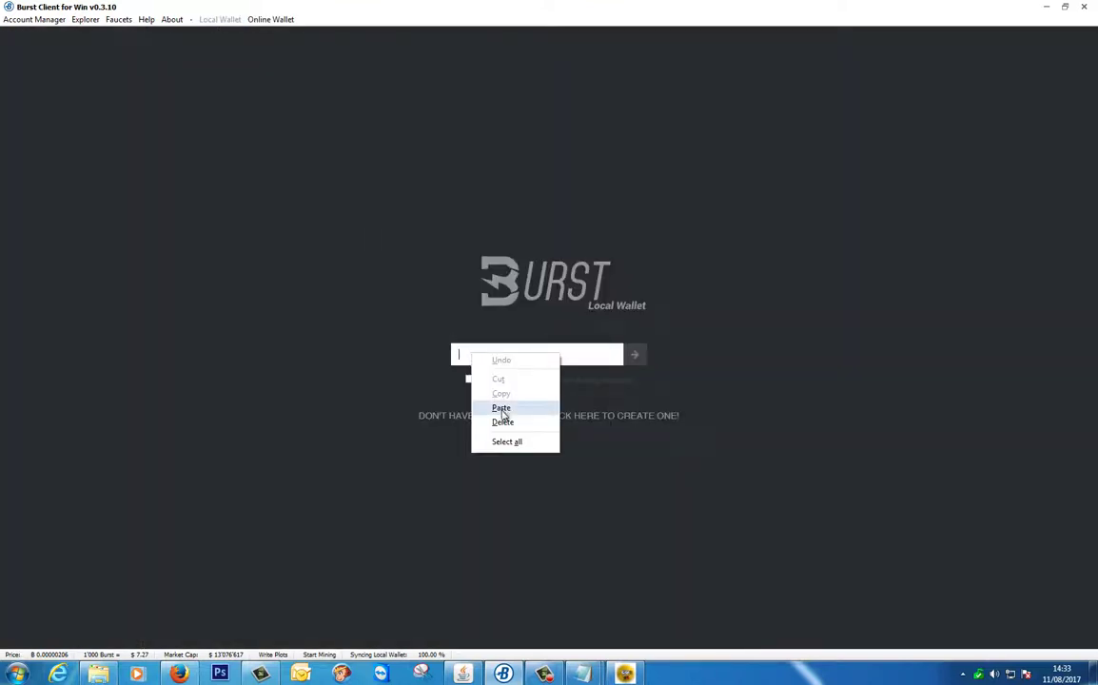
click(497, 406)
click(469, 380)
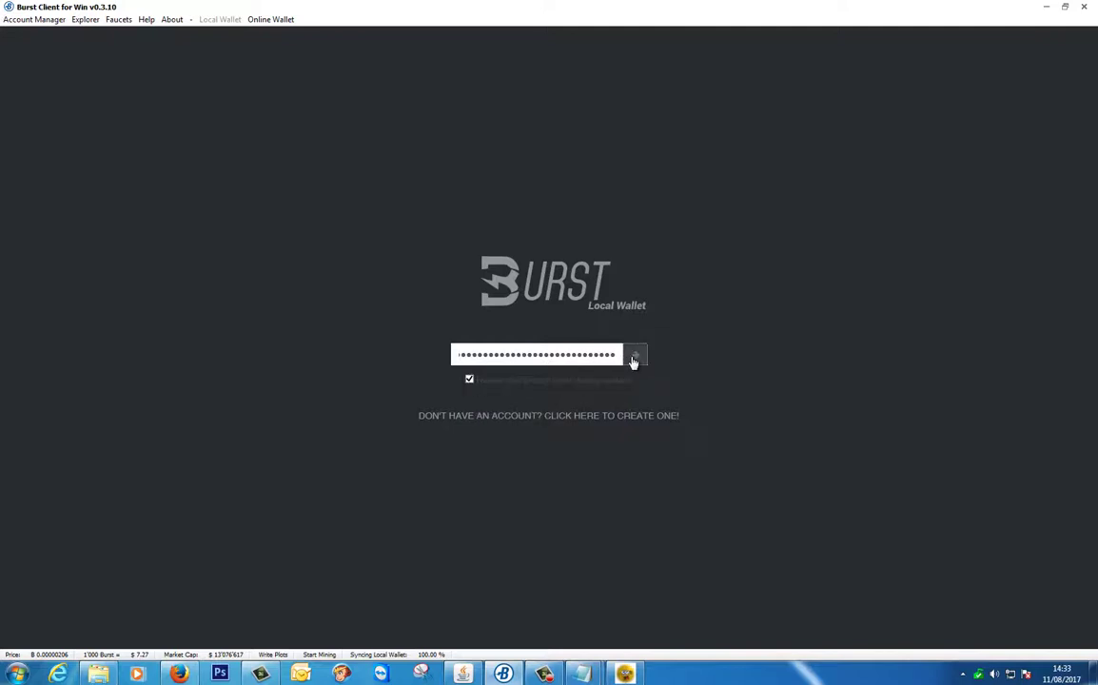
click(635, 359)
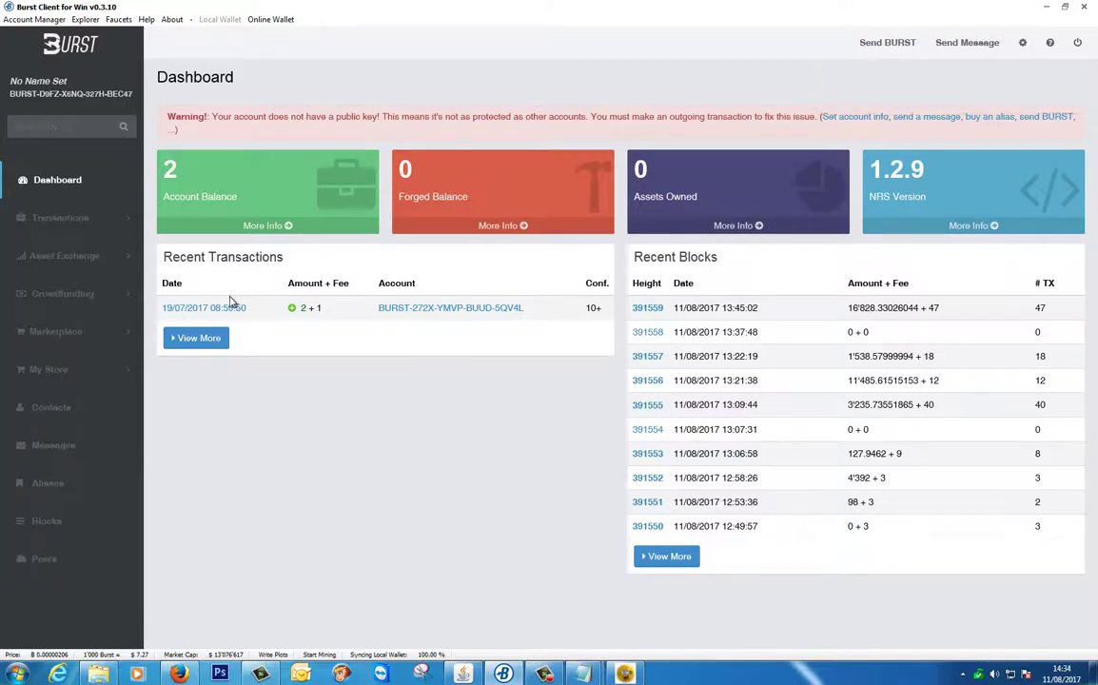
Choose pool.burstcoin.space as the mining pool in the miner setup
click(321, 655)
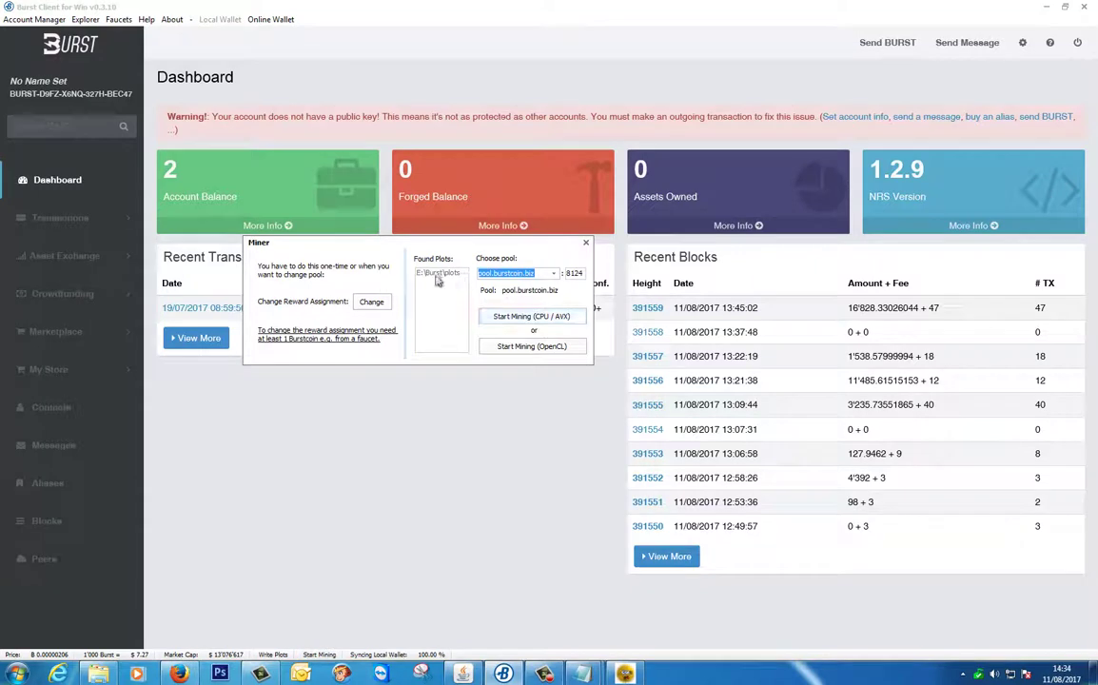
click(553, 273)
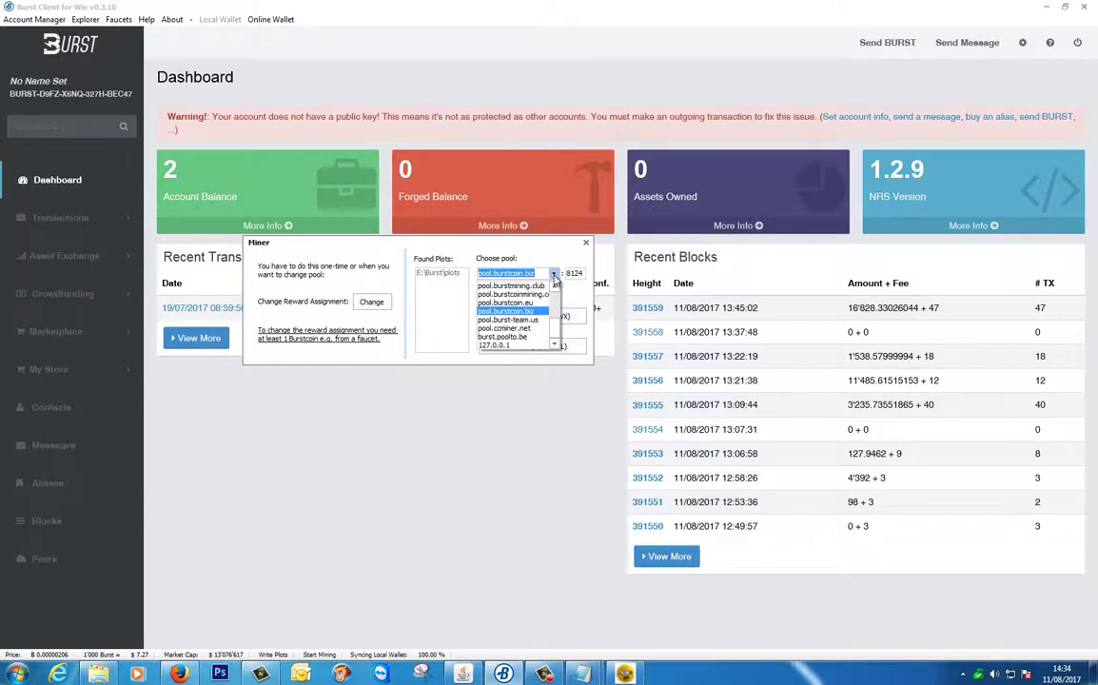
scroll(557, 310, down, 1)
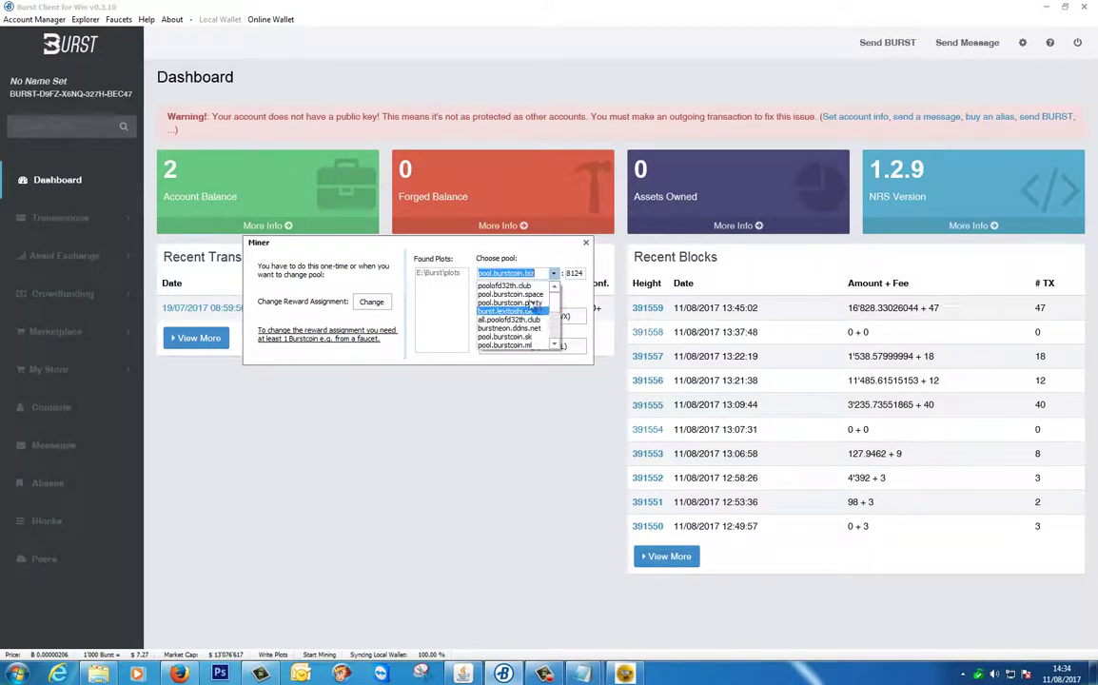
scroll(504, 303, up, 1)
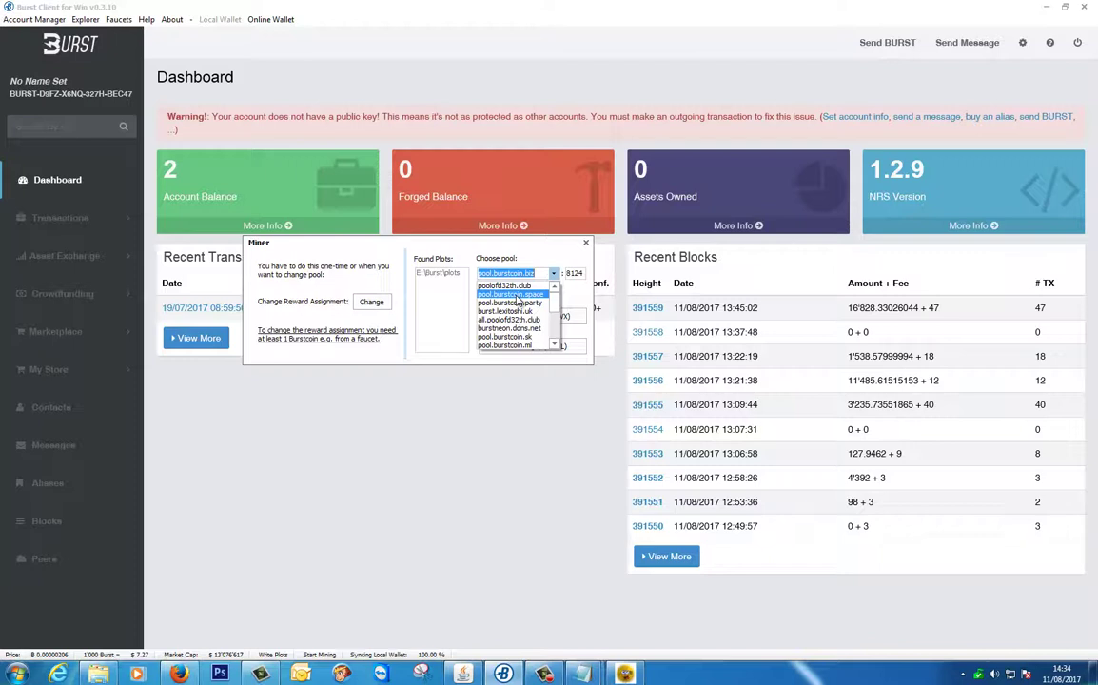
click(515, 295)
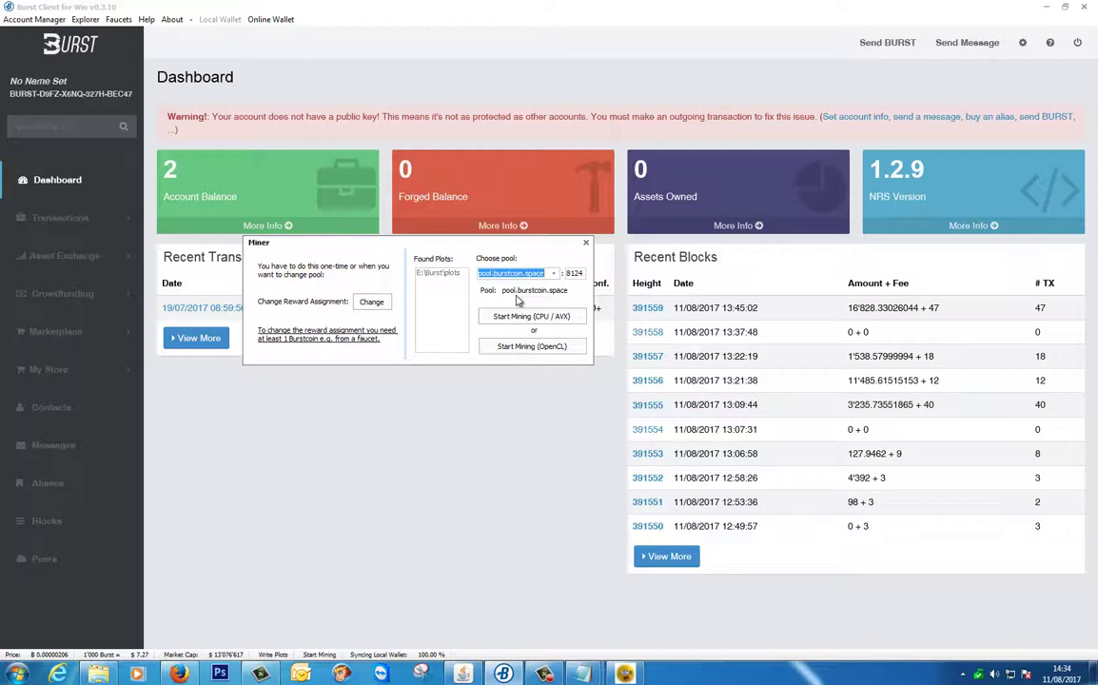
Start a reward assignment change and paste the pool.burstcoin.space address as the recipient
click(378, 305)
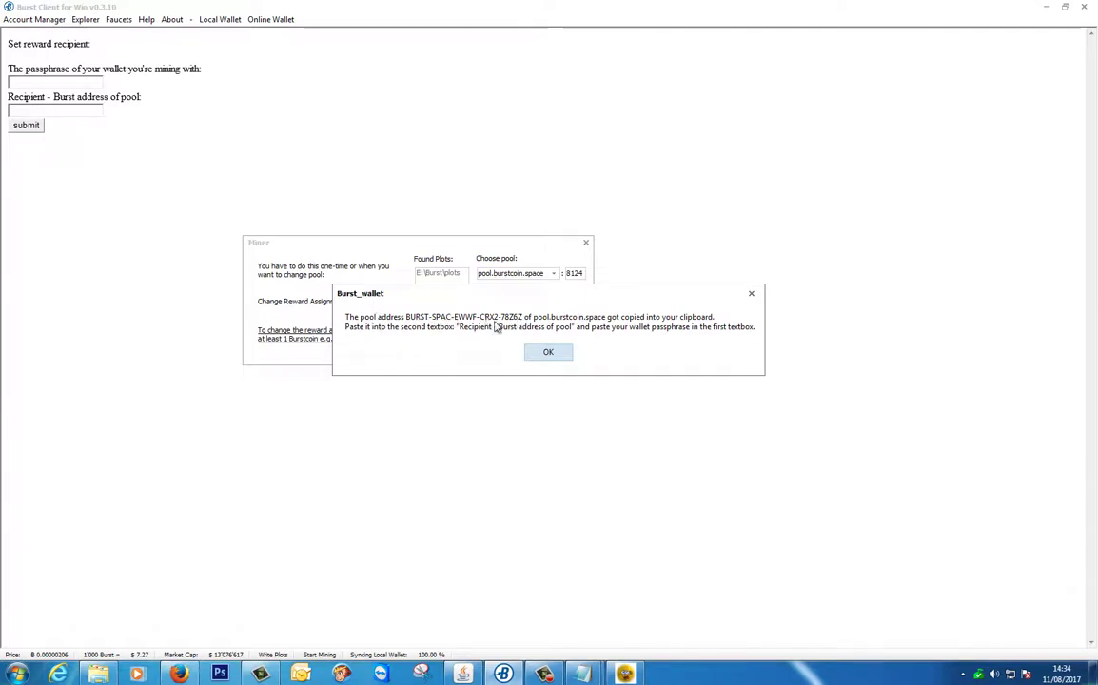
click(548, 354)
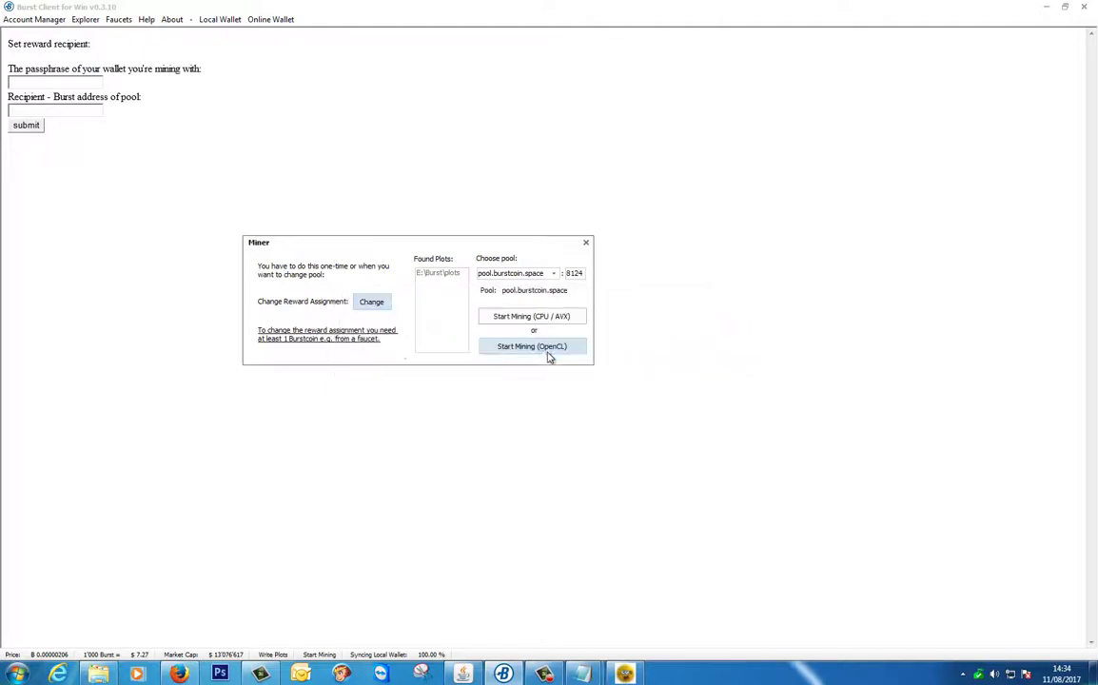
right_click(32, 112)
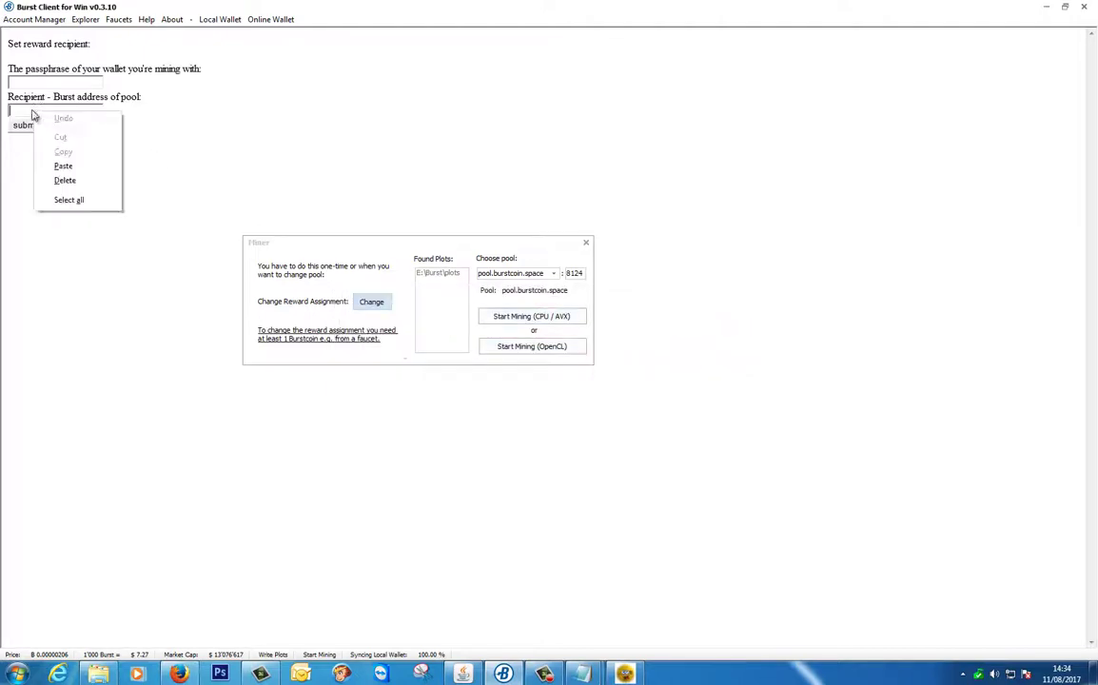
click(69, 166)
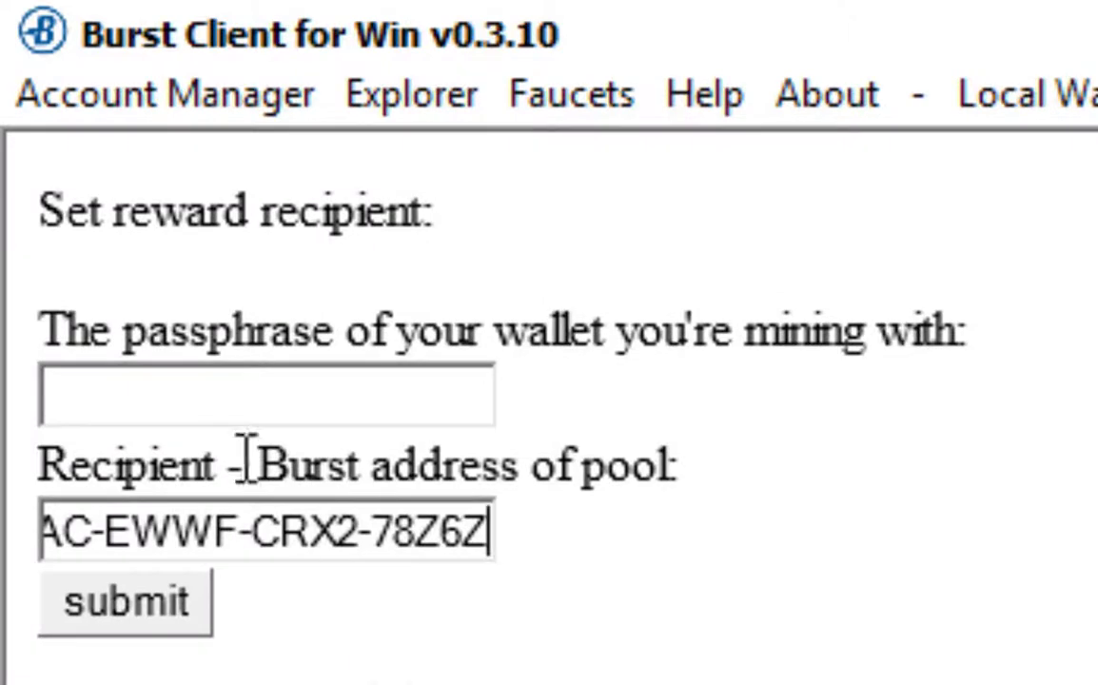
Paste the wallet passphrase from the notes file and submit the reward recipient assignment
click(155, 394)
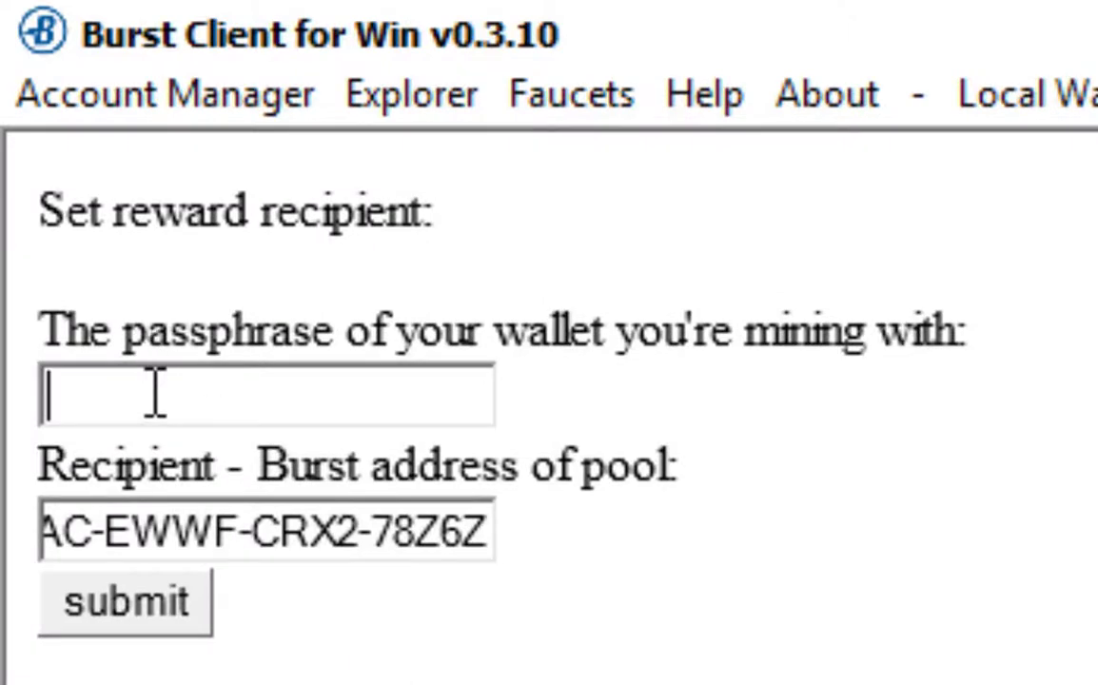
key(alt+Tab)
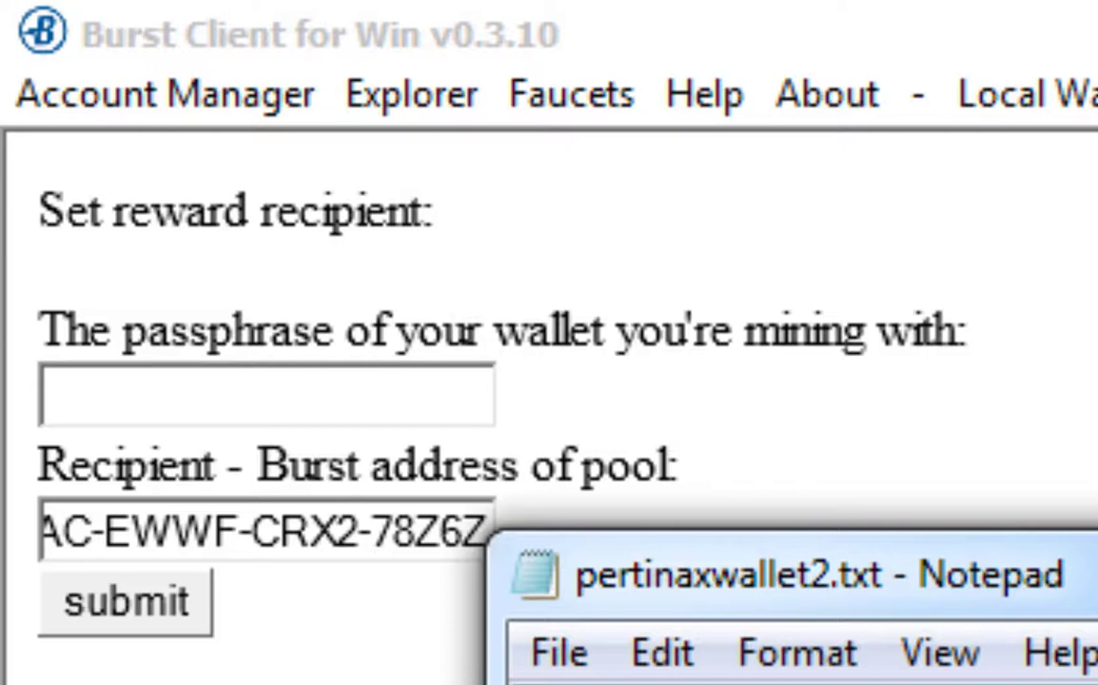
click(189, 399)
right_click(192, 401)
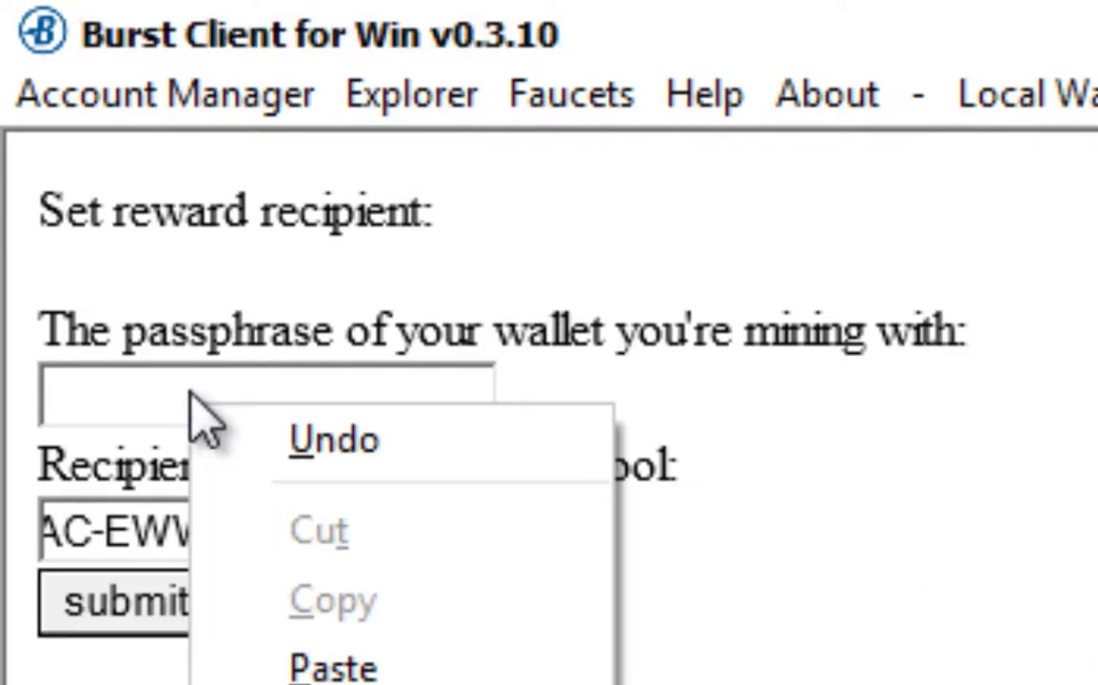
click(360, 666)
click(129, 613)
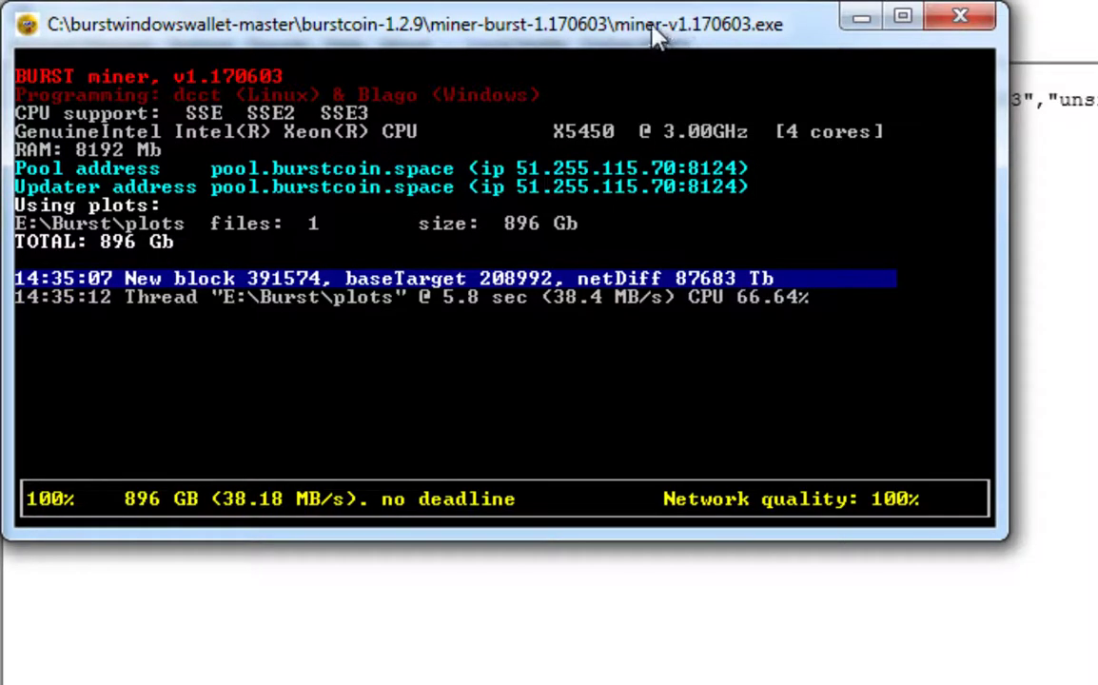
Reopen the Local Wallet dashboard, keeping the mining console in front afterwards
drag(588, 33, 734, 238)
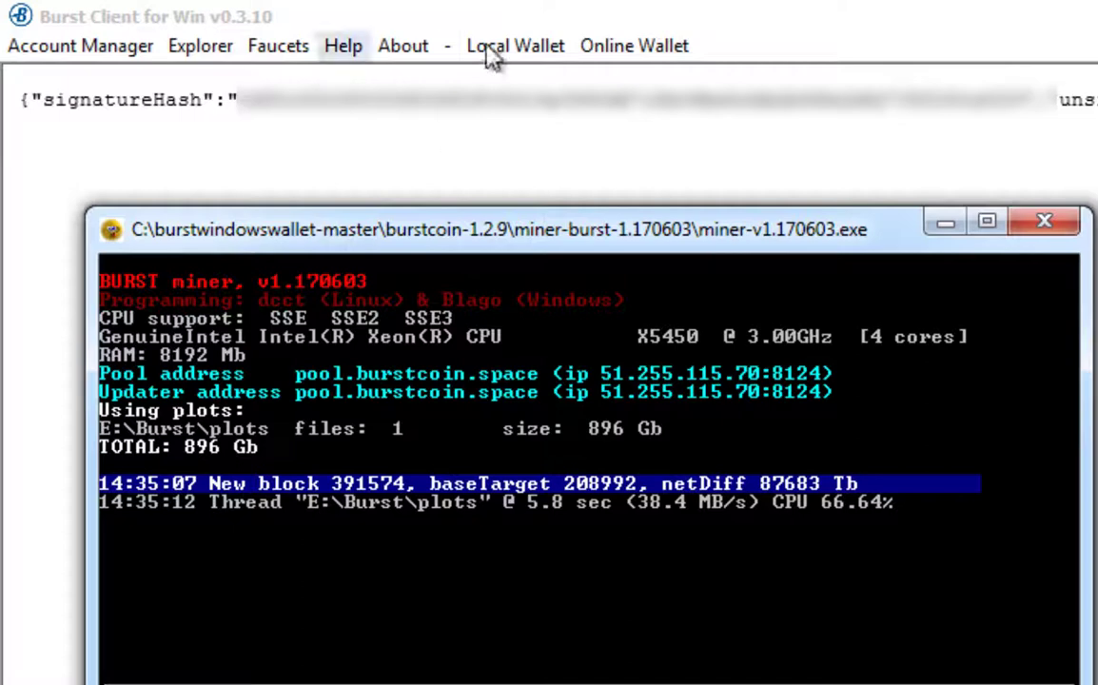
click(531, 48)
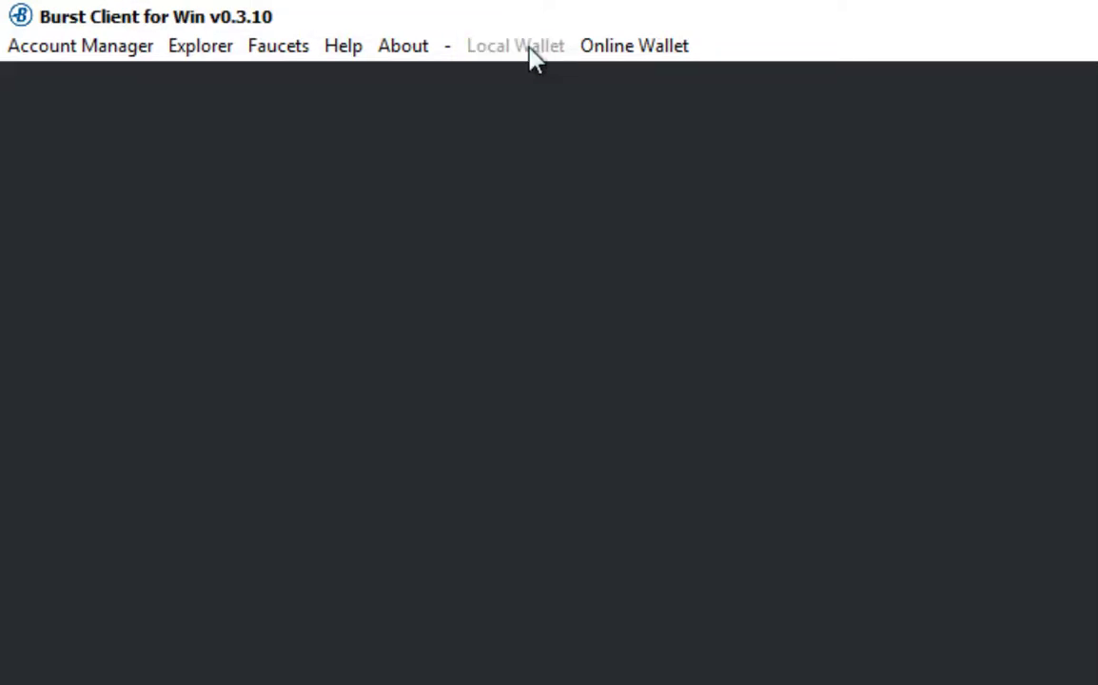
key(alt+Tab)
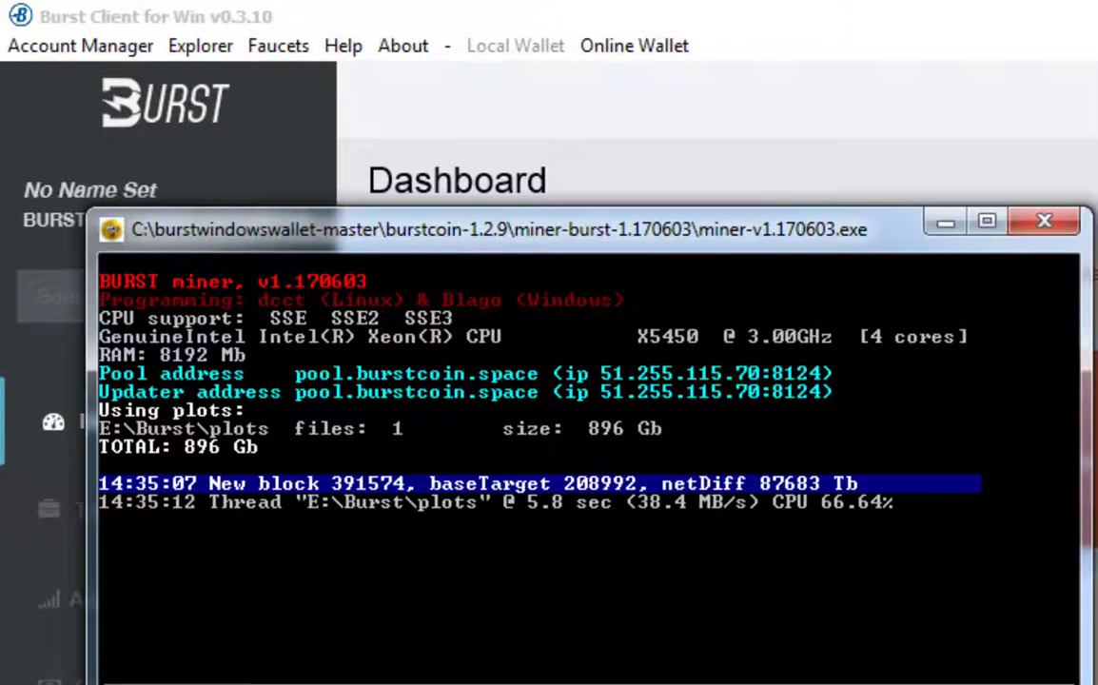